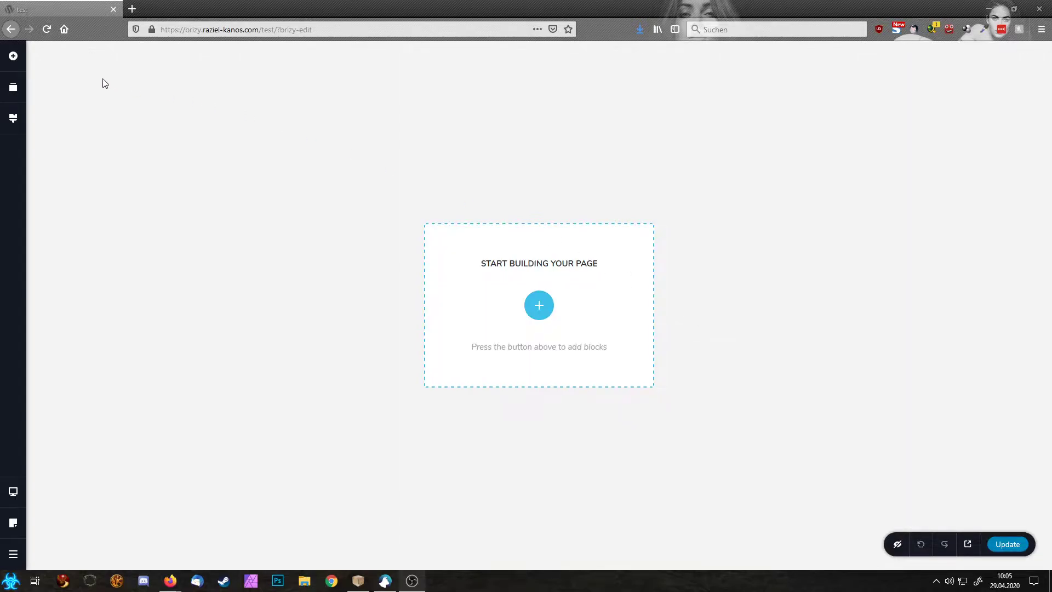
# Step: Add an empty block from the block library, then delete it again
pyautogui.click(15, 57)
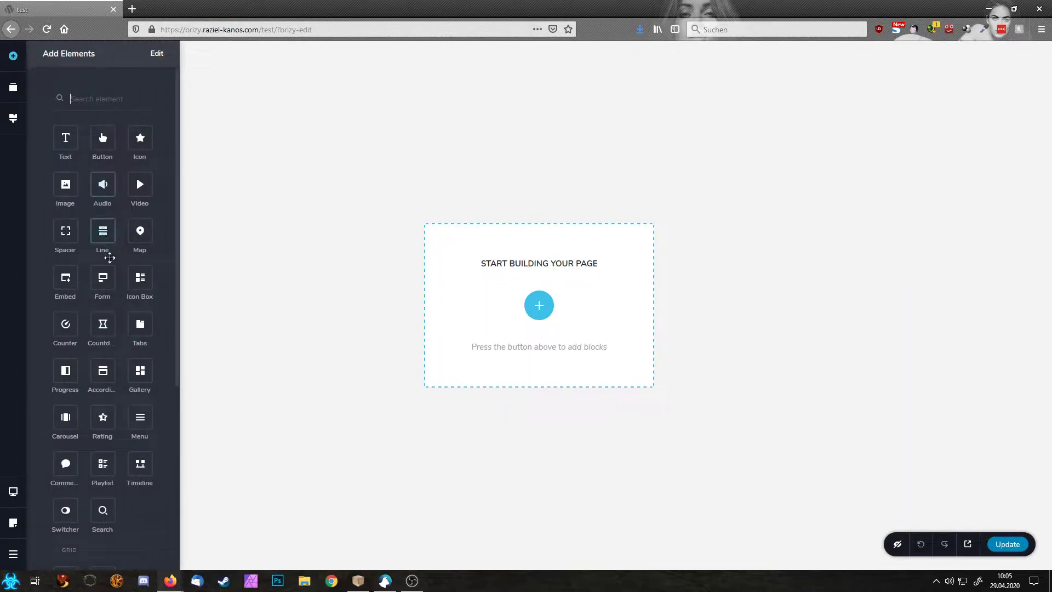
pyautogui.click(539, 305)
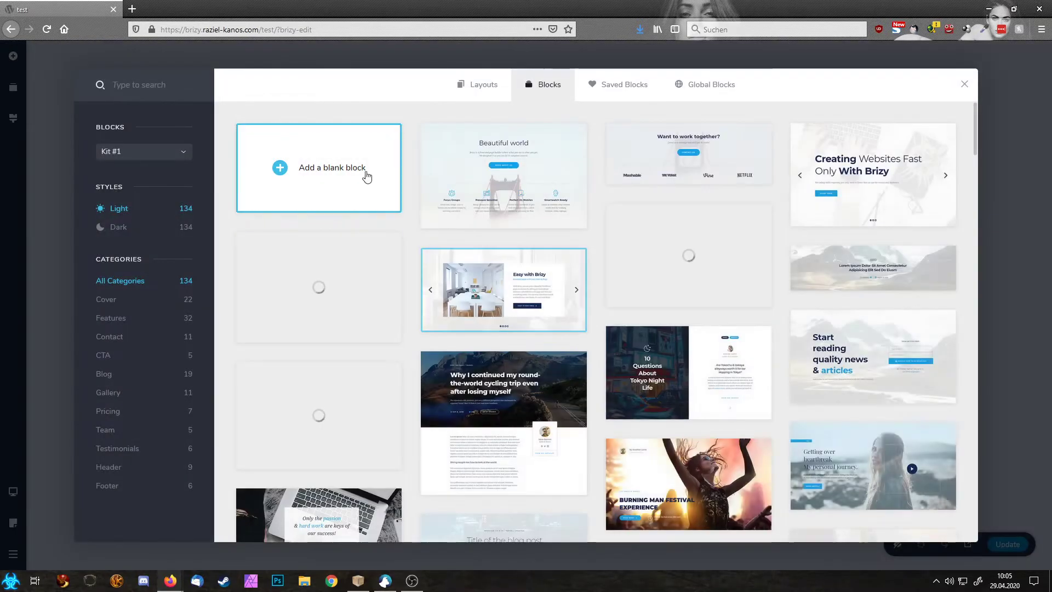
pyautogui.click(356, 176)
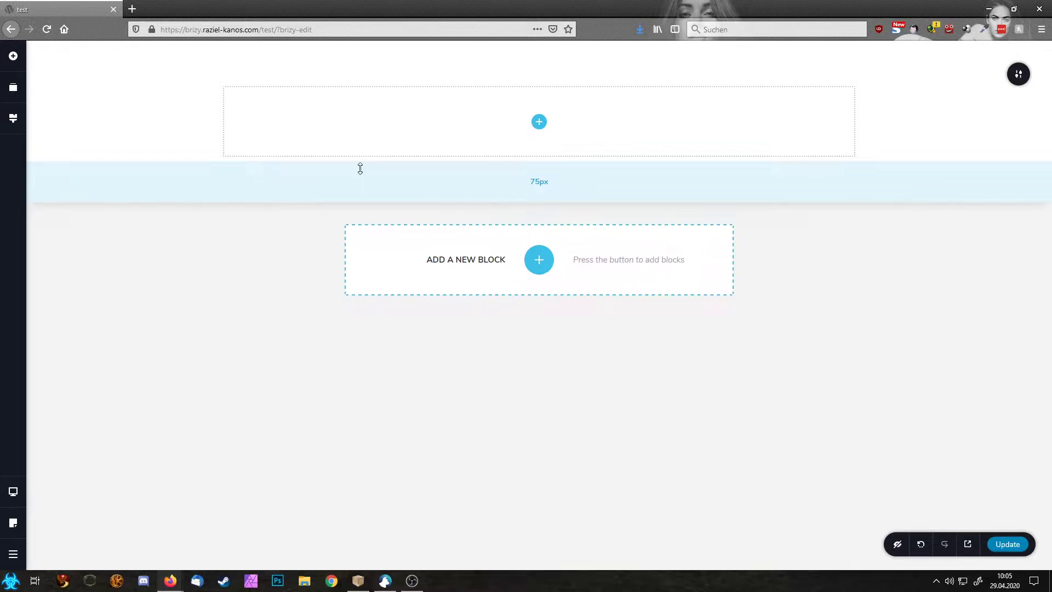
pyautogui.click(1015, 74)
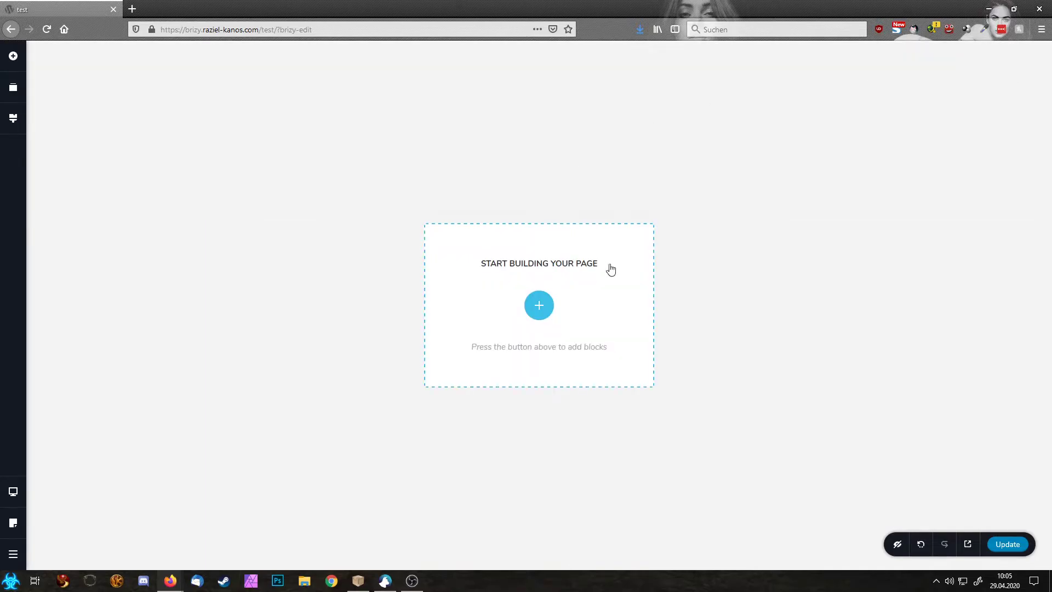
# Step: Import the Loews & Cohn architecture layout from the Layouts library
pyautogui.click(539, 305)
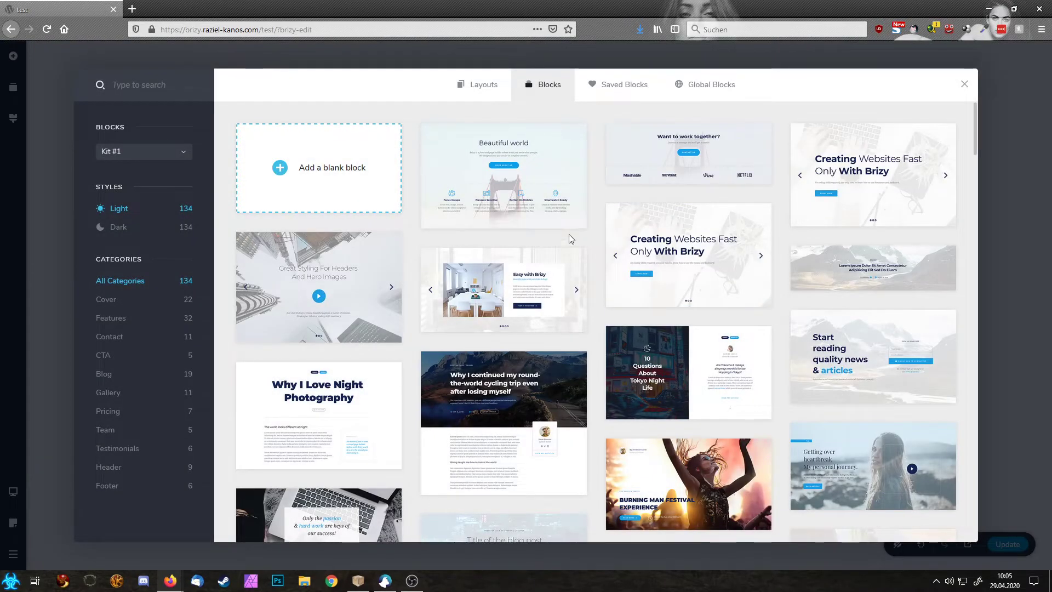
pyautogui.click(478, 84)
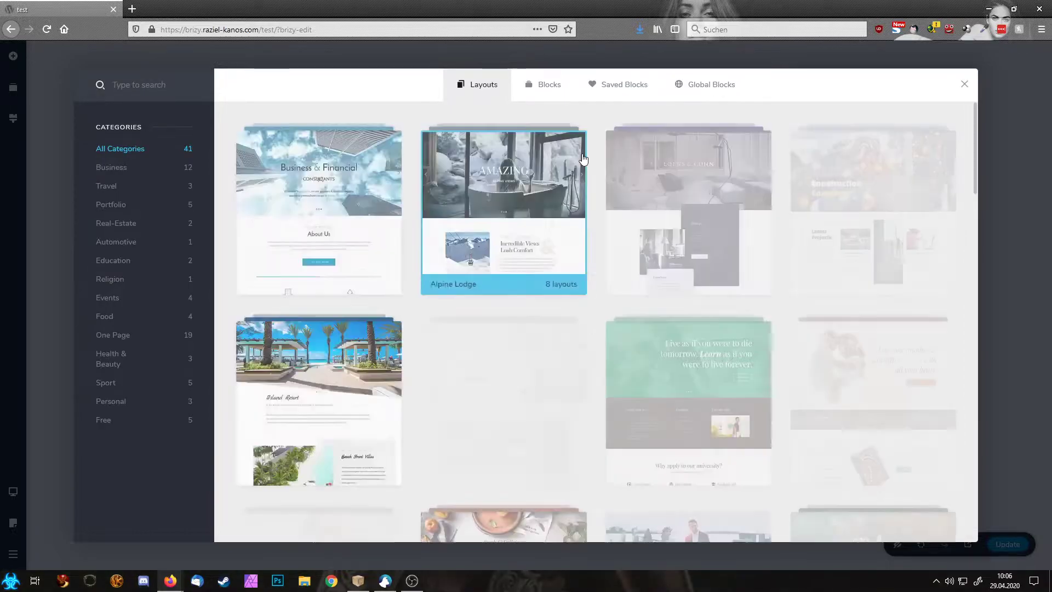
pyautogui.click(688, 178)
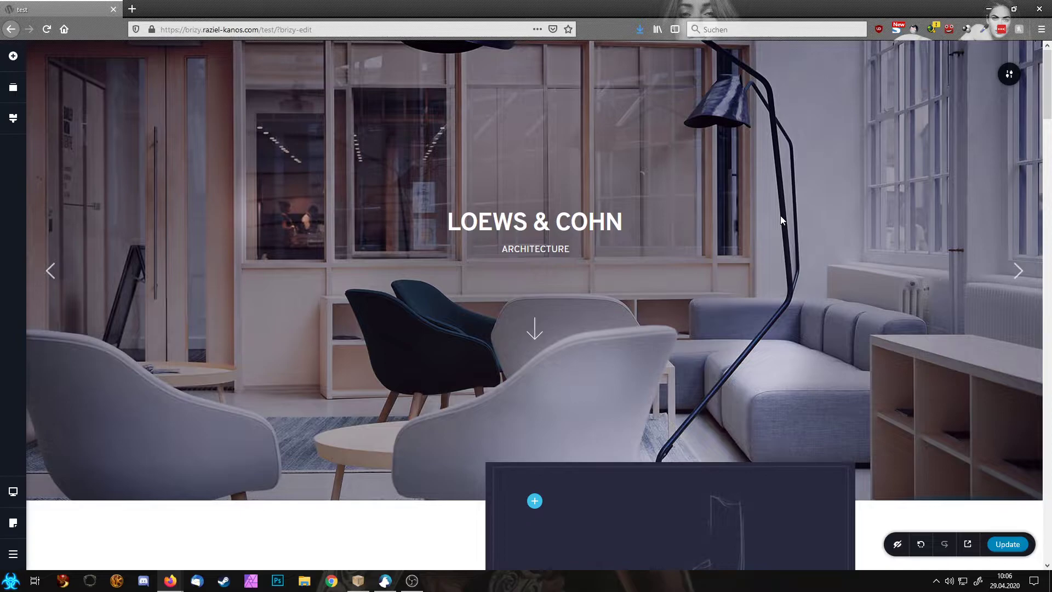
pyautogui.scroll(-8, 781, 219)
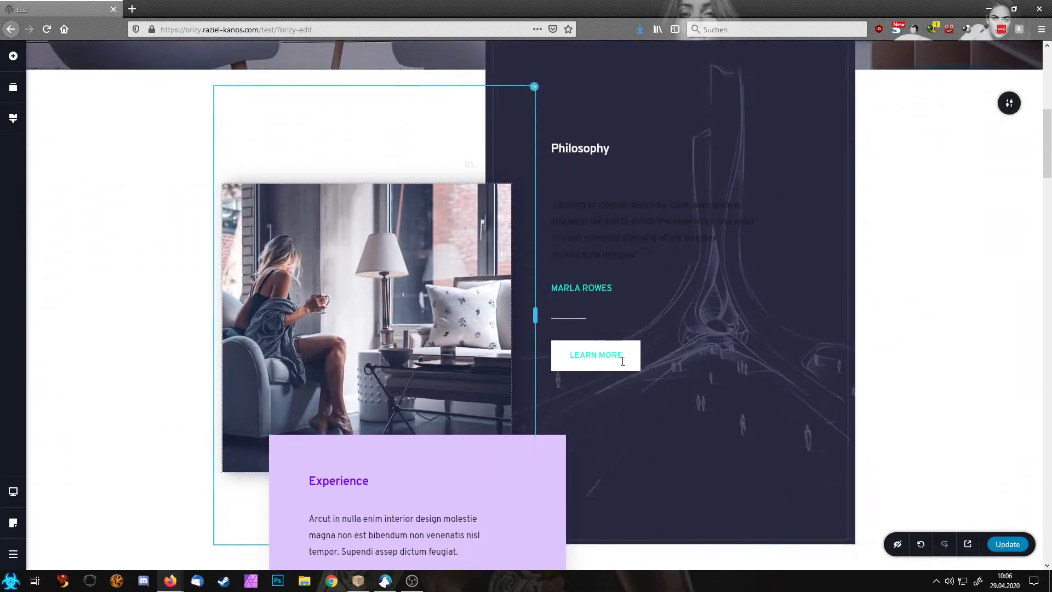
pyautogui.scroll(-1, 636, 384)
pyautogui.scroll(-14, 636, 384)
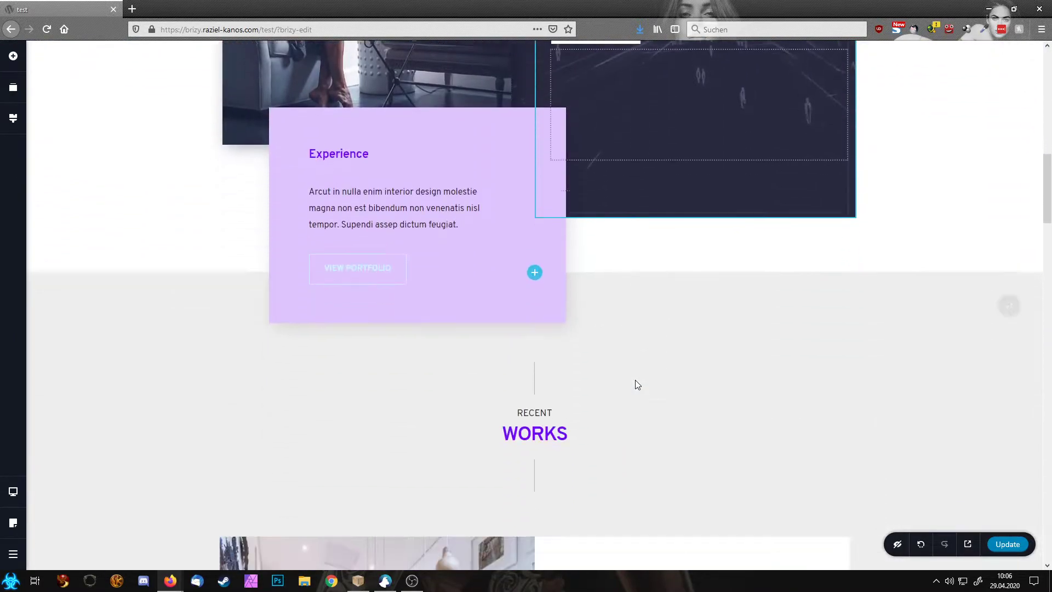
pyautogui.scroll(13, 637, 382)
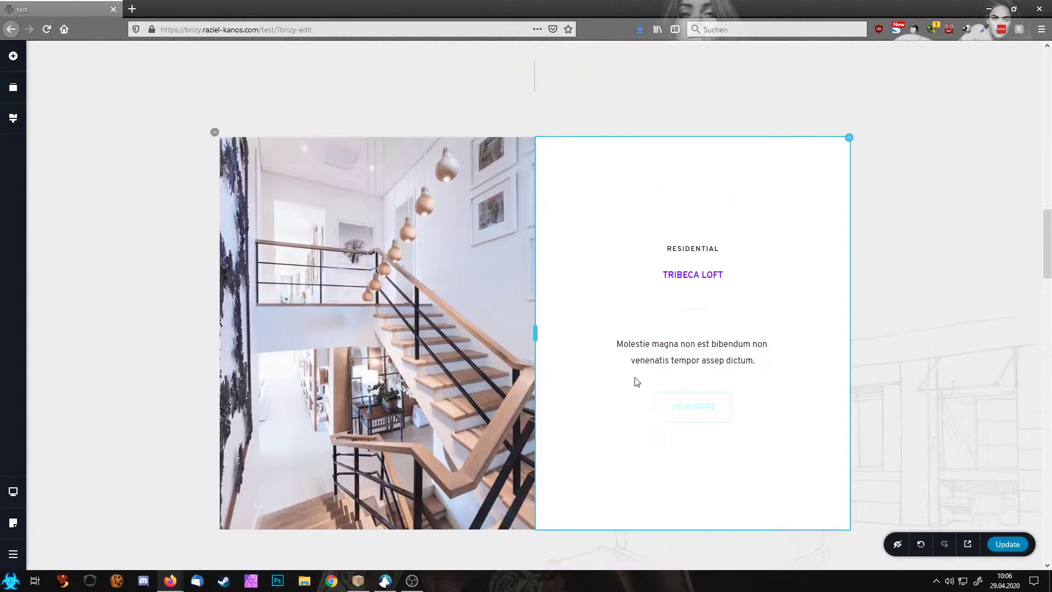
pyautogui.scroll(2, 634, 378)
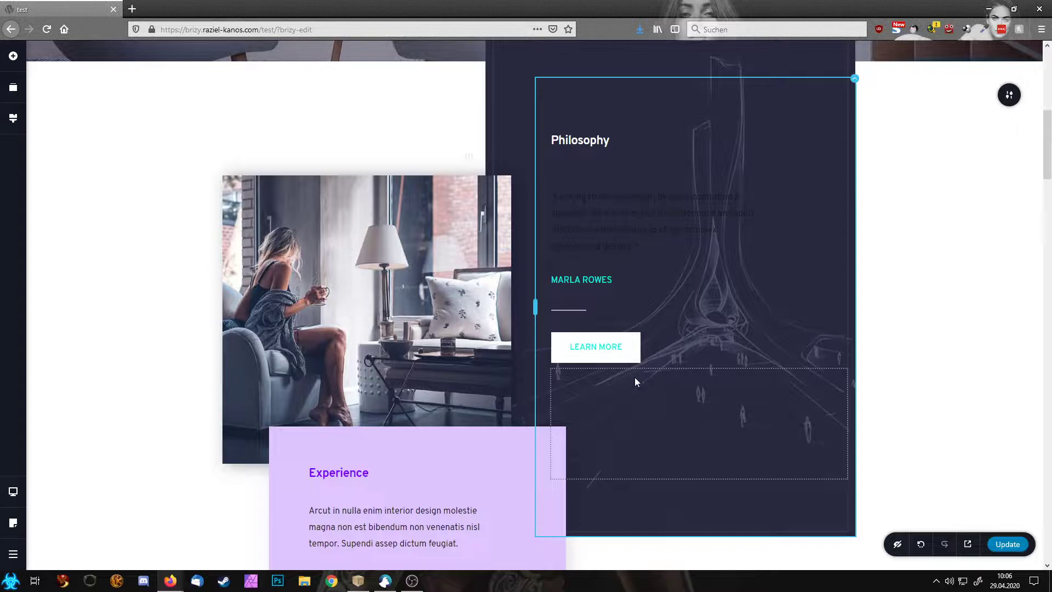
pyautogui.scroll(8, 636, 367)
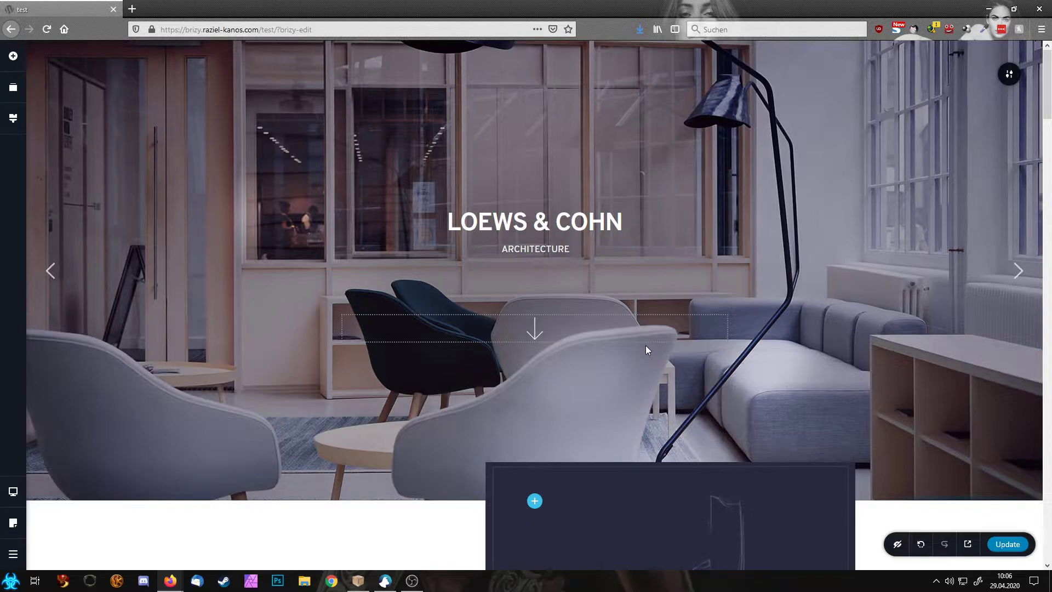
pyautogui.scroll(-5, 646, 348)
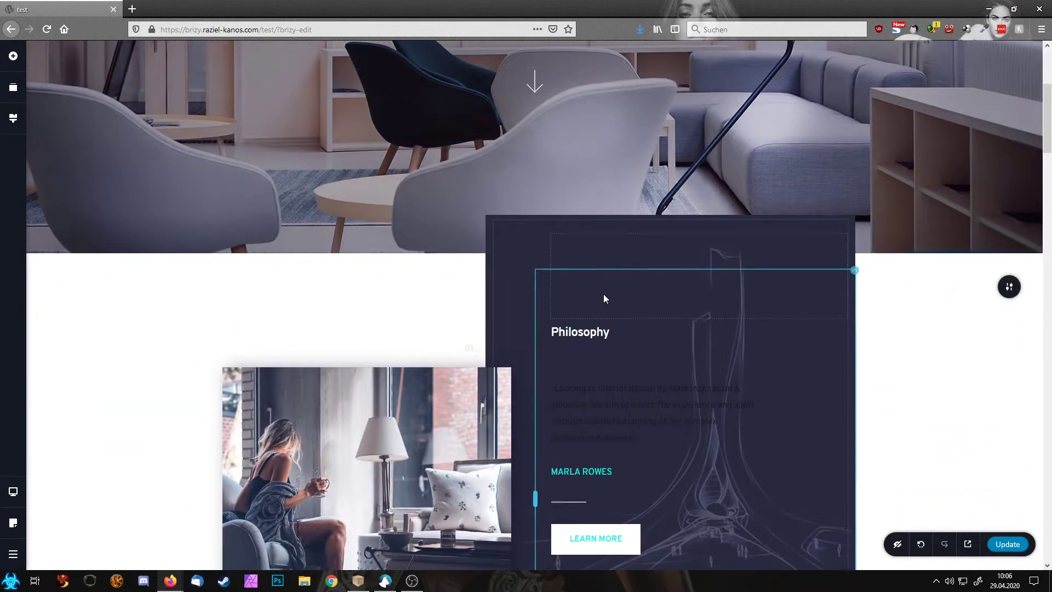
pyautogui.scroll(-3, 604, 295)
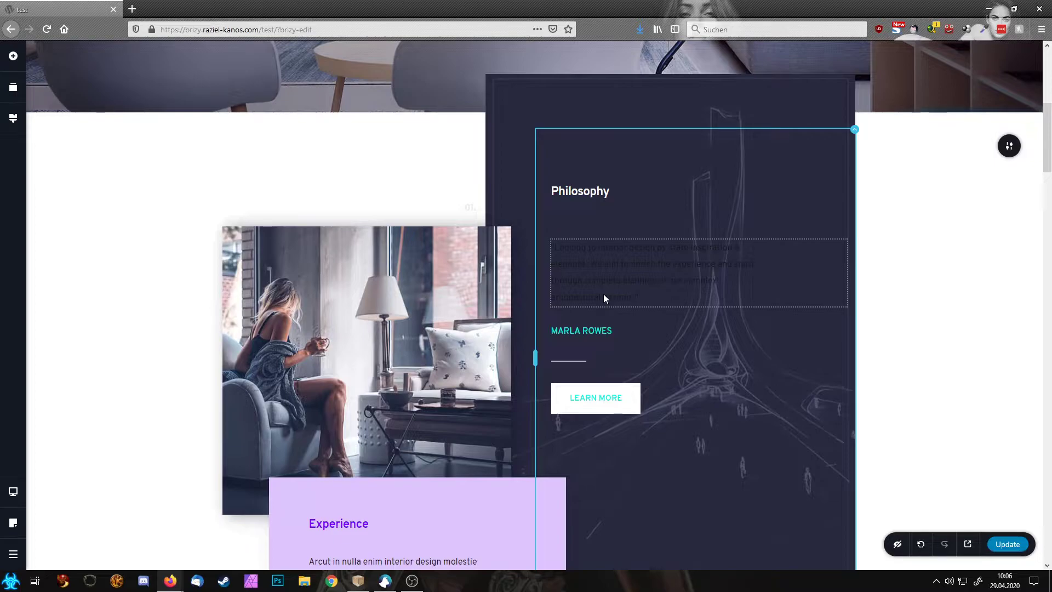
pyautogui.scroll(-4, 604, 297)
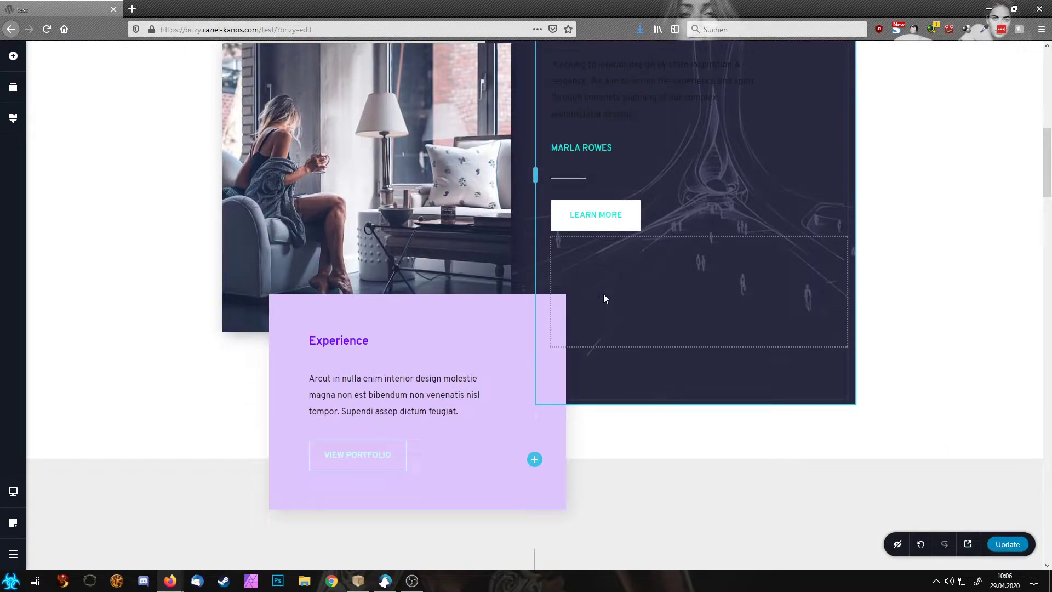
# Step: Open the link settings of the LEARN MORE button
pyautogui.click(591, 215)
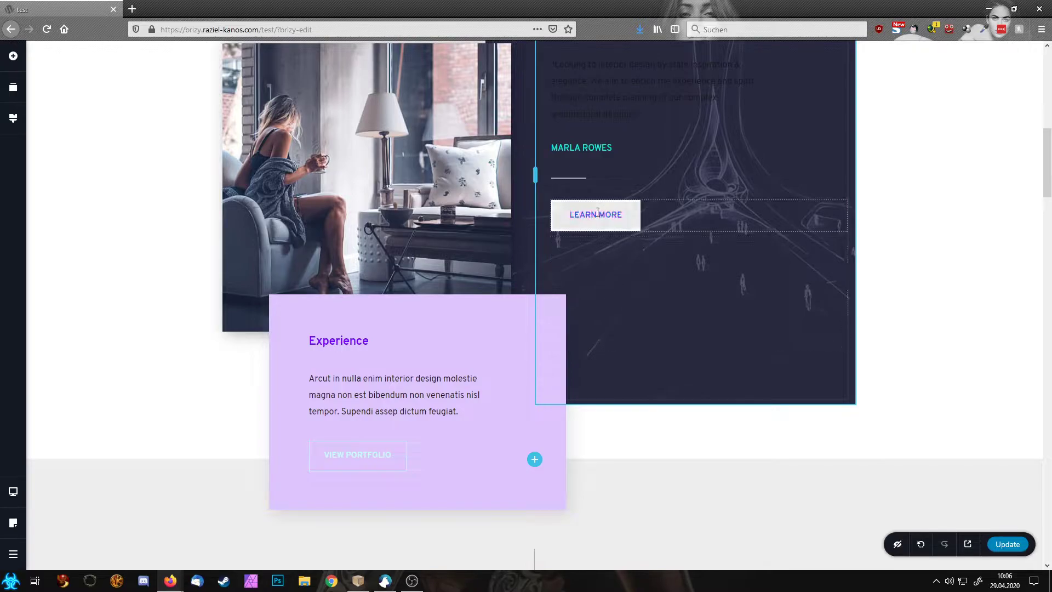
pyautogui.click(591, 216)
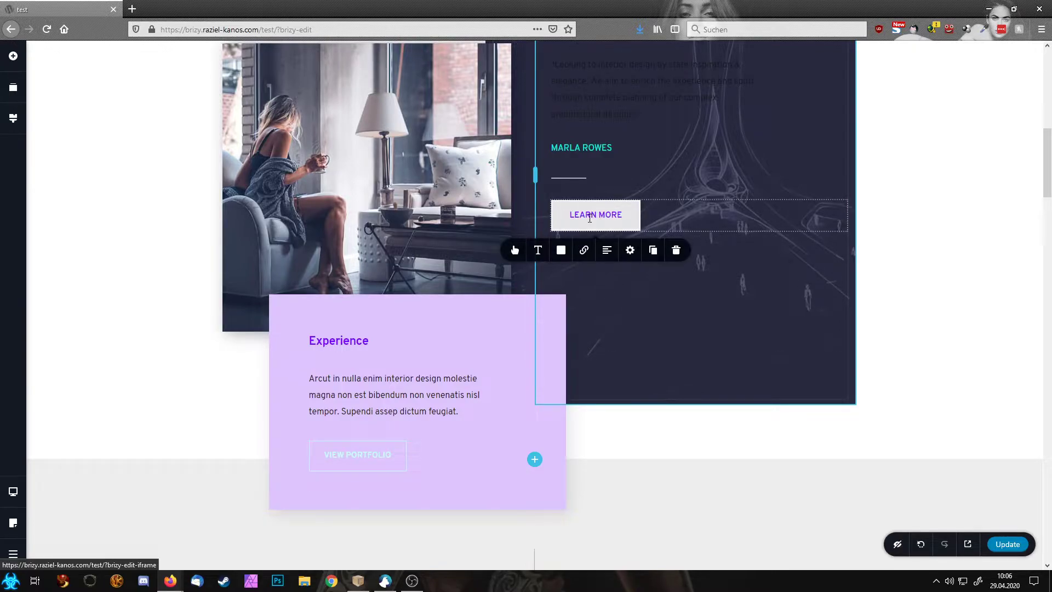
pyautogui.click(584, 250)
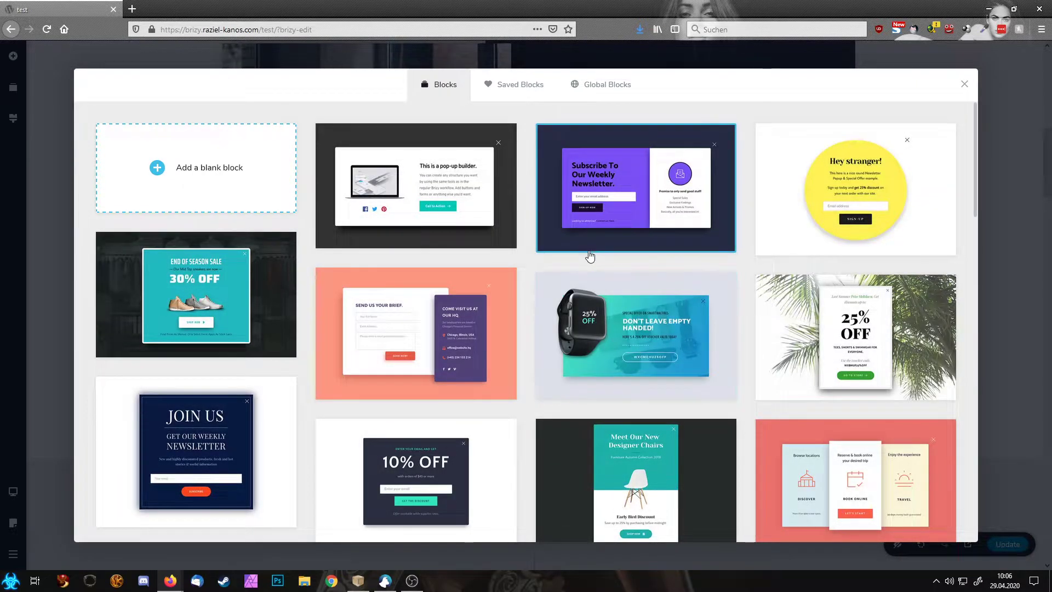
# Step: Browse the popup block templates, then check the empty Saved and Global Blocks tabs
pyautogui.scroll(-8, 589, 254)
pyautogui.scroll(-10, 589, 254)
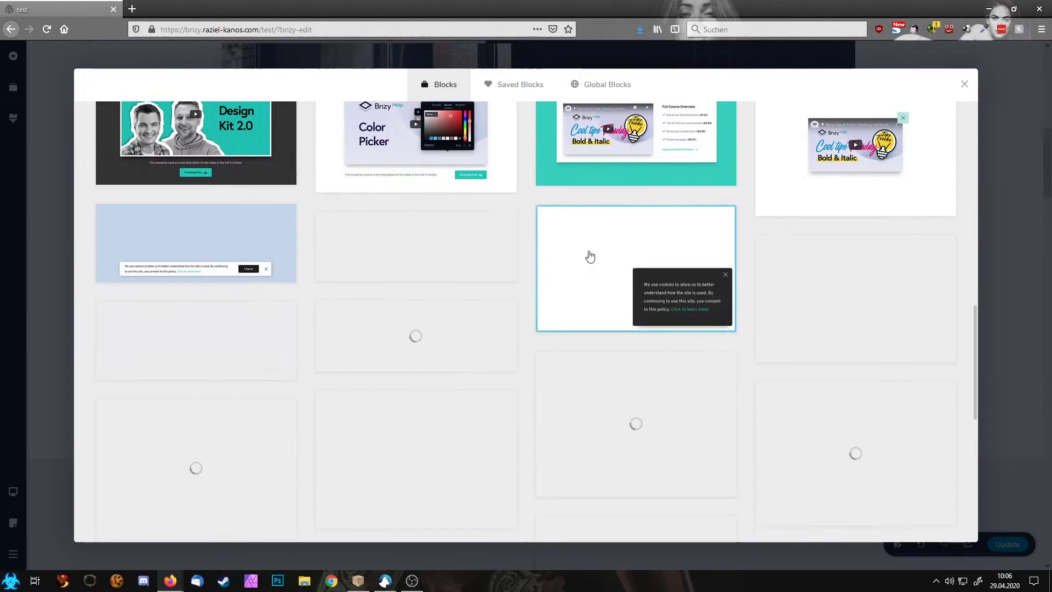
pyautogui.scroll(-4, 589, 265)
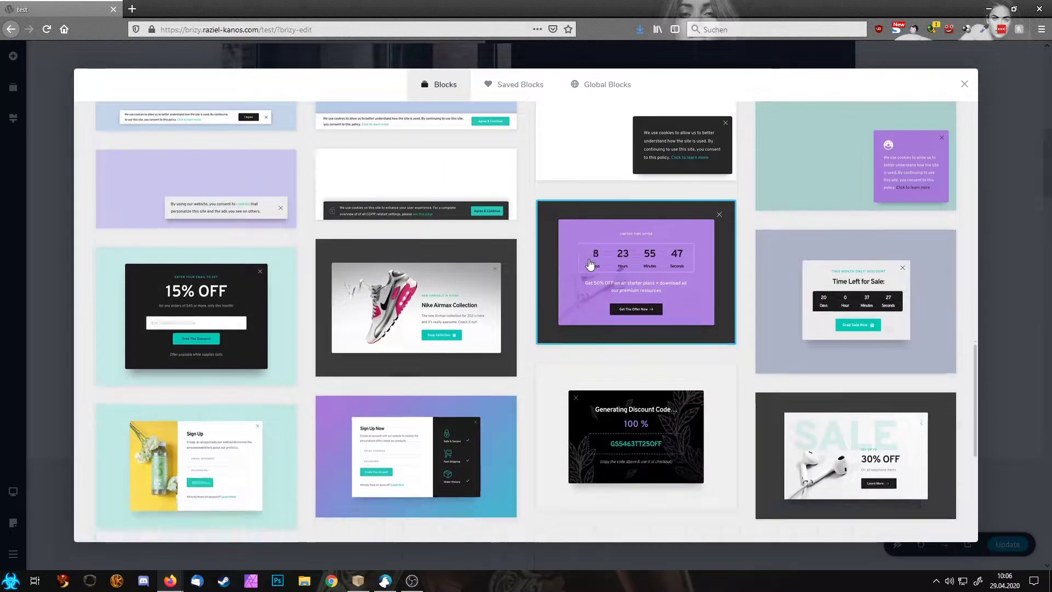
pyautogui.scroll(5, 589, 265)
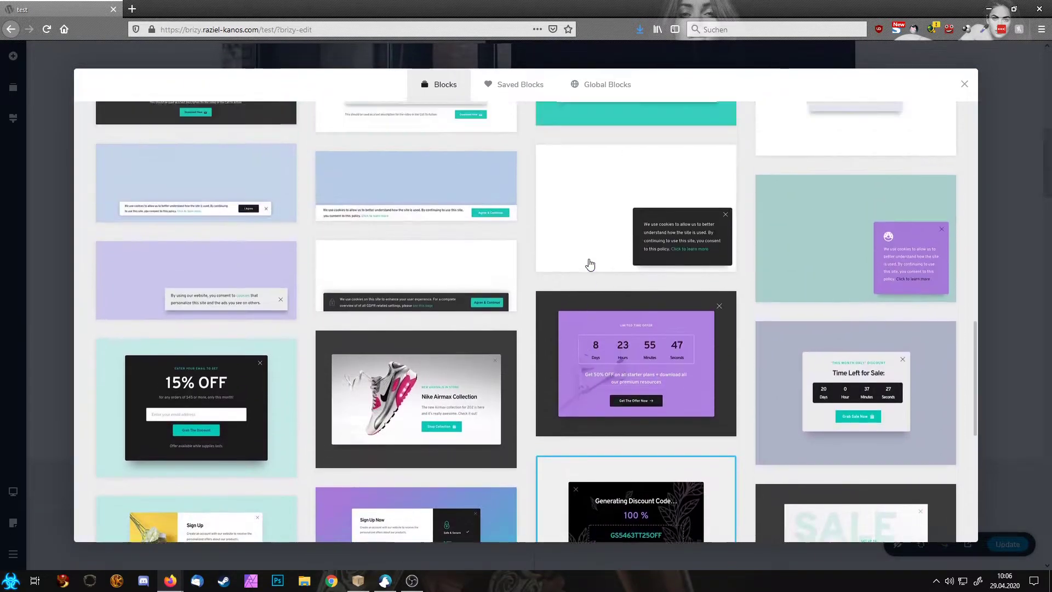
pyautogui.scroll(-6, 531, 383)
pyautogui.scroll(-1, 531, 383)
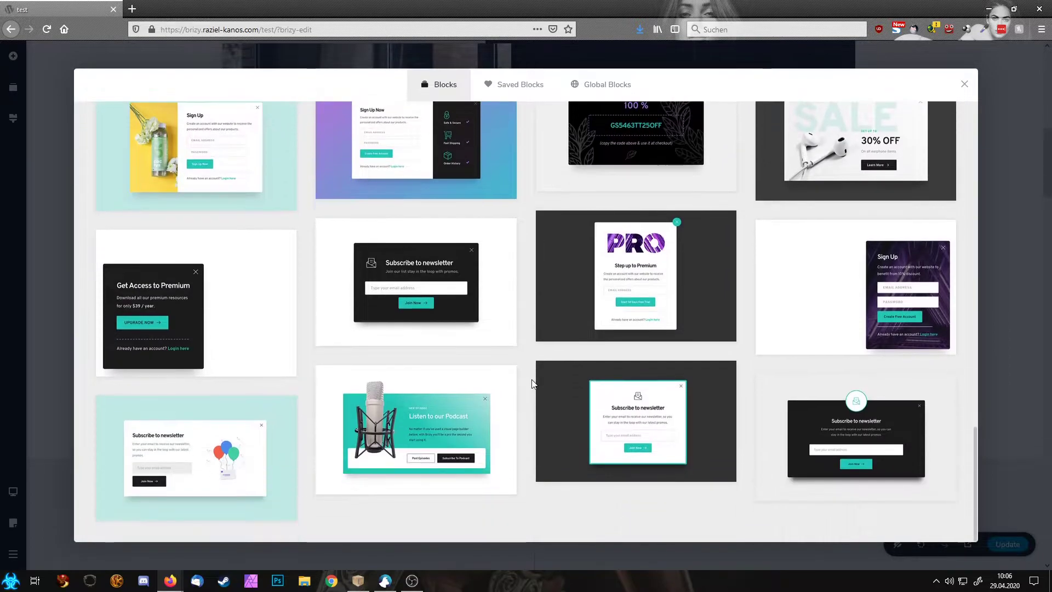
pyautogui.scroll(10, 696, 355)
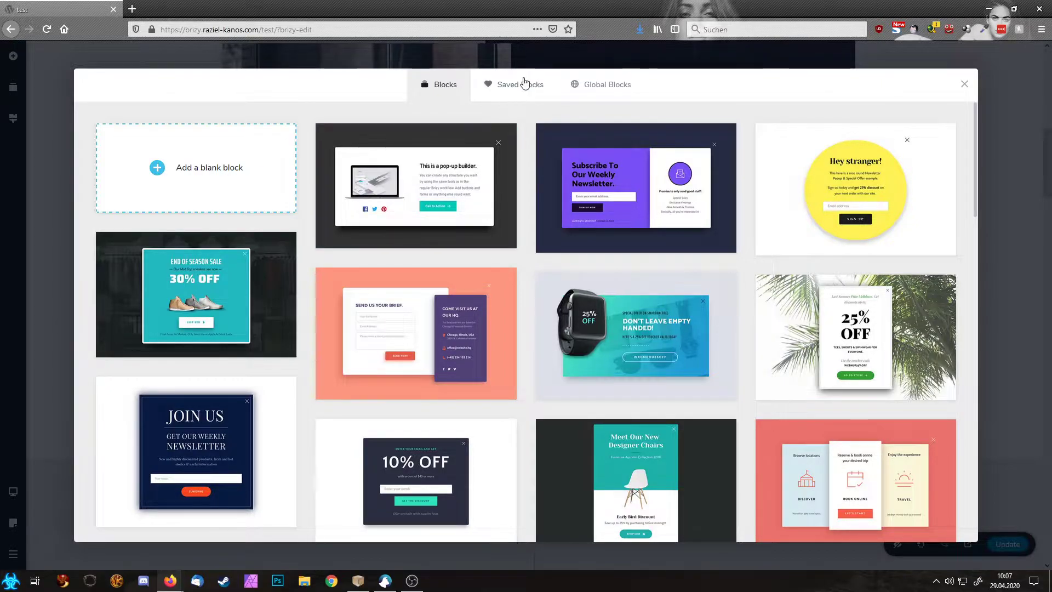
pyautogui.click(515, 88)
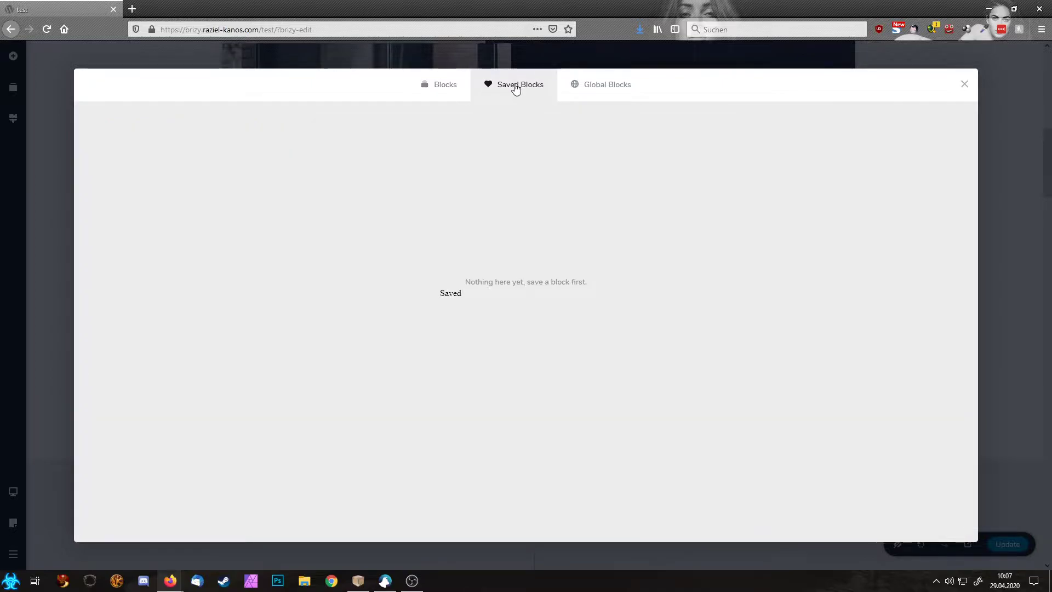
pyautogui.click(595, 93)
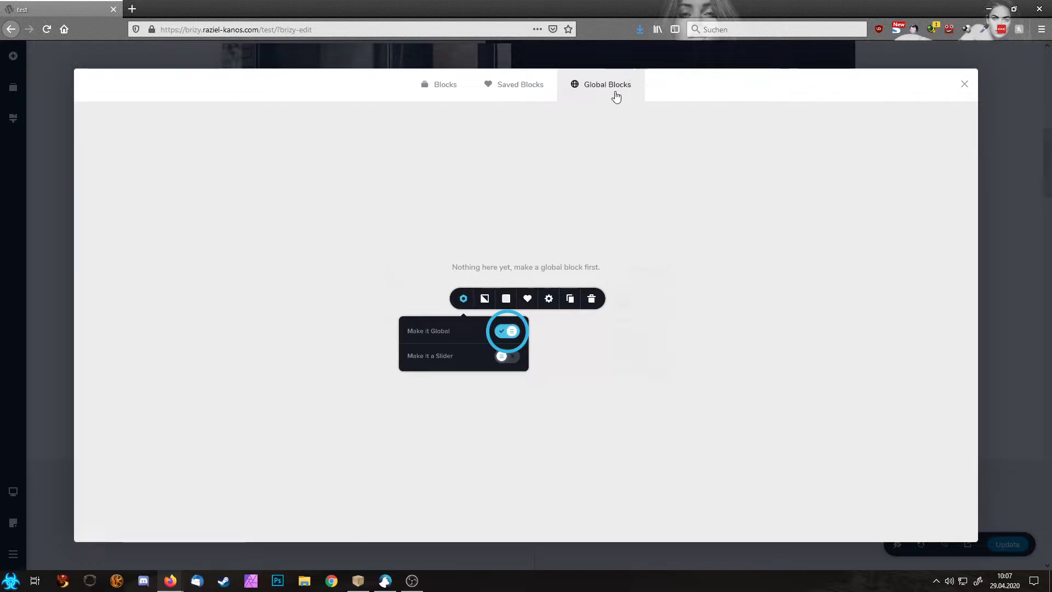
pyautogui.click(446, 86)
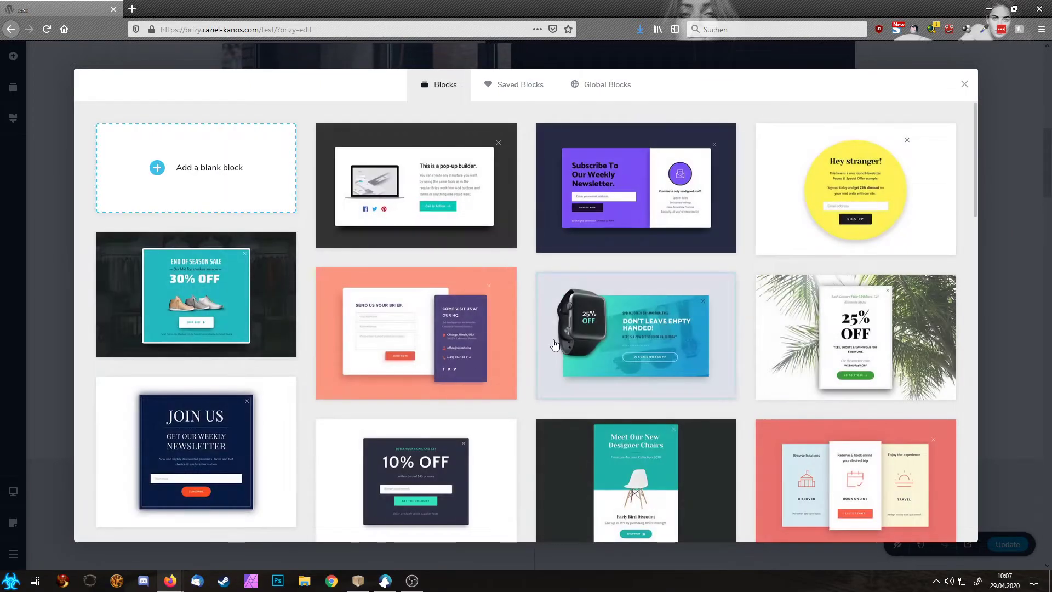
pyautogui.scroll(-15, 555, 344)
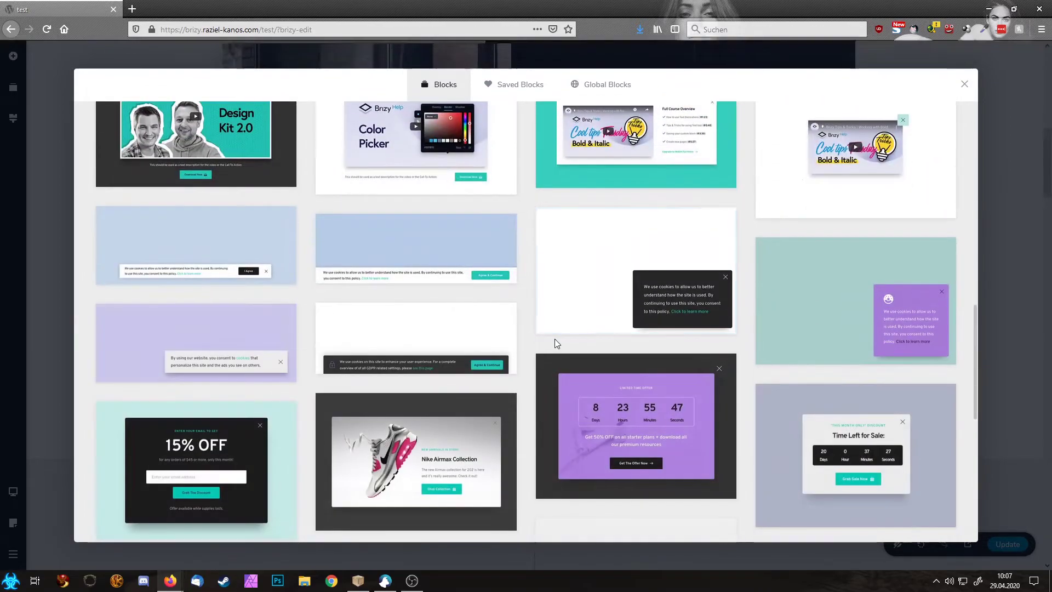
pyautogui.scroll(-4, 556, 343)
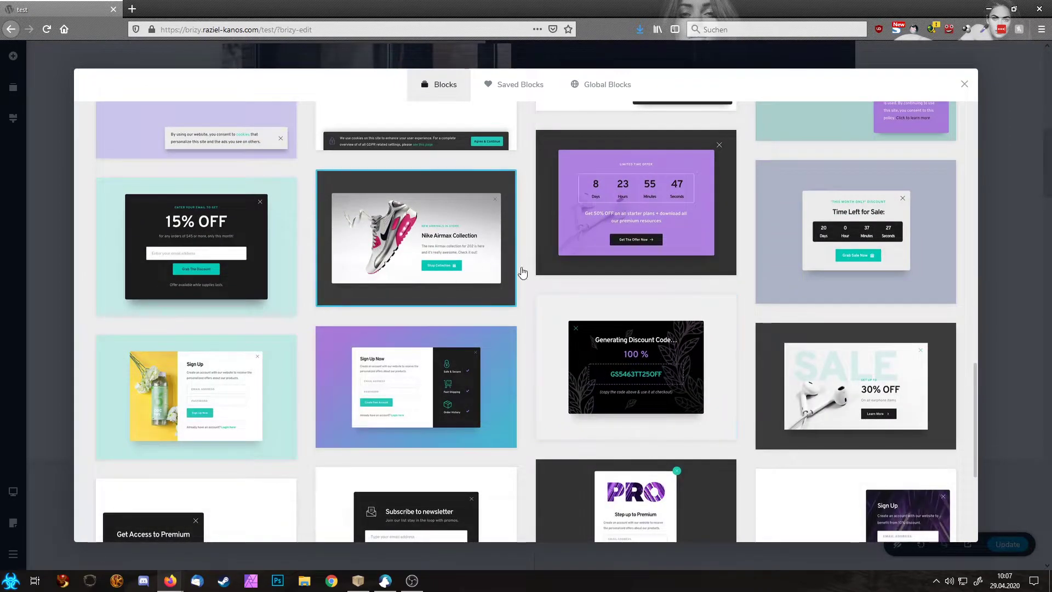
pyautogui.click(519, 270)
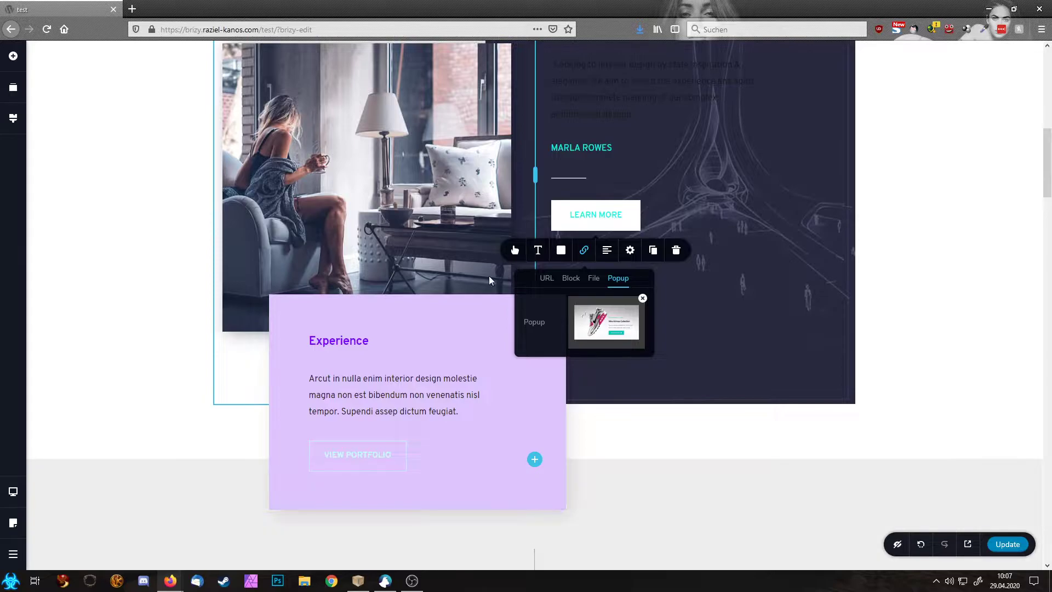
pyautogui.click(599, 324)
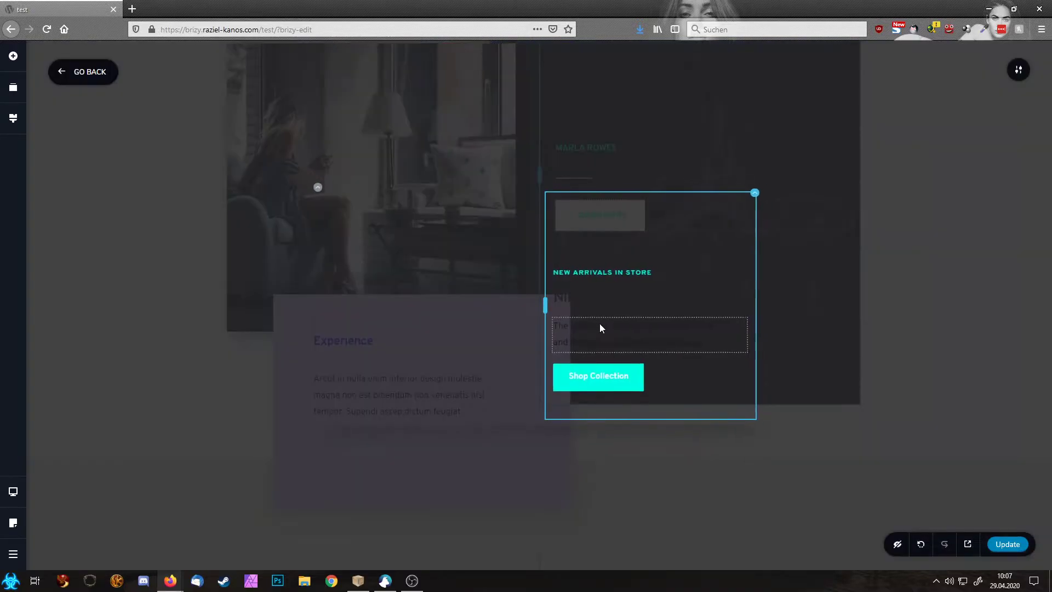
pyautogui.click(1018, 68)
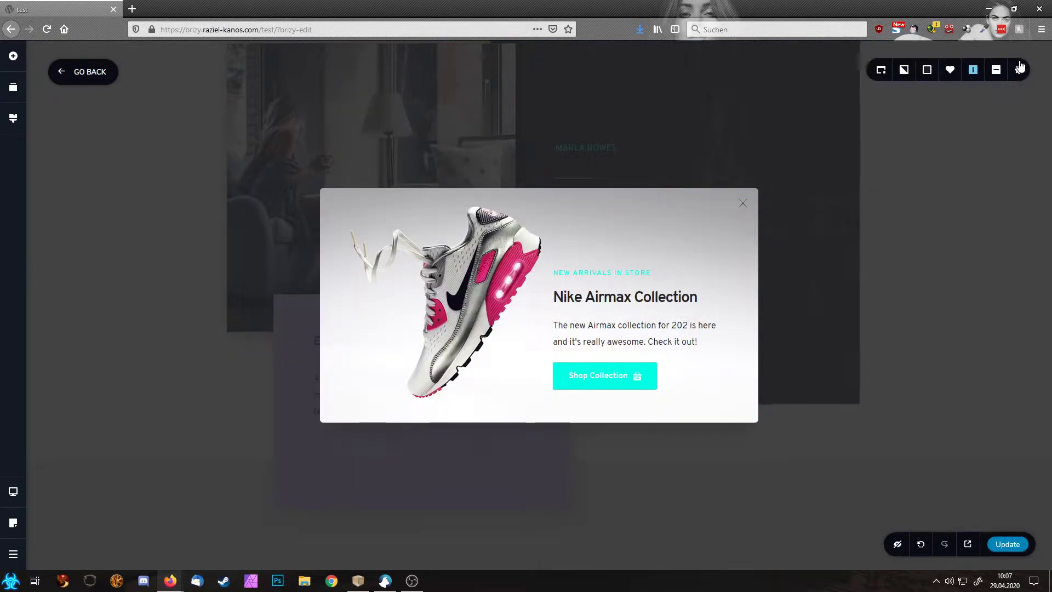
pyautogui.click(879, 72)
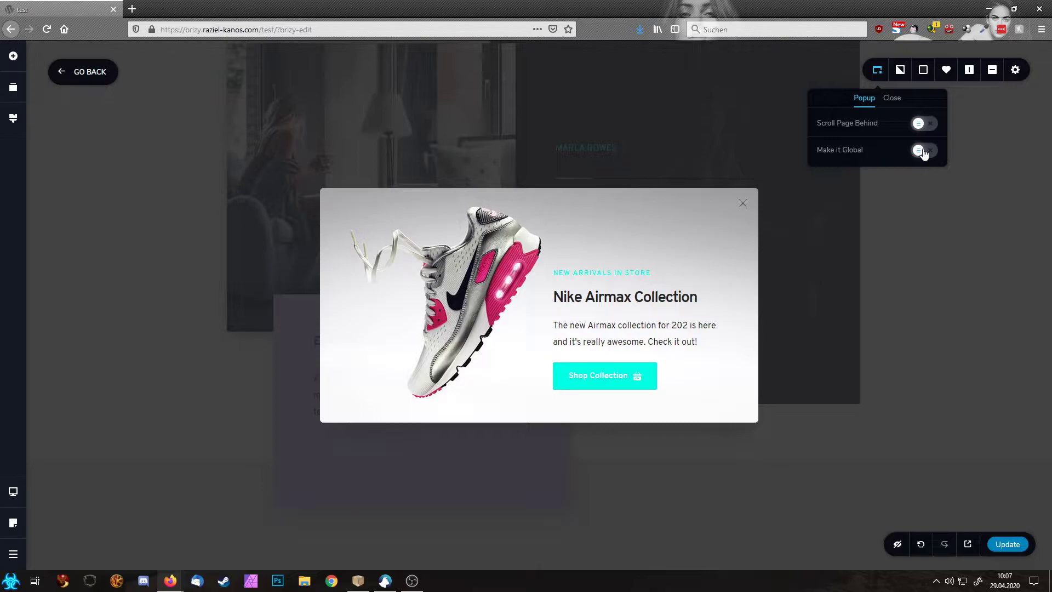
pyautogui.click(908, 236)
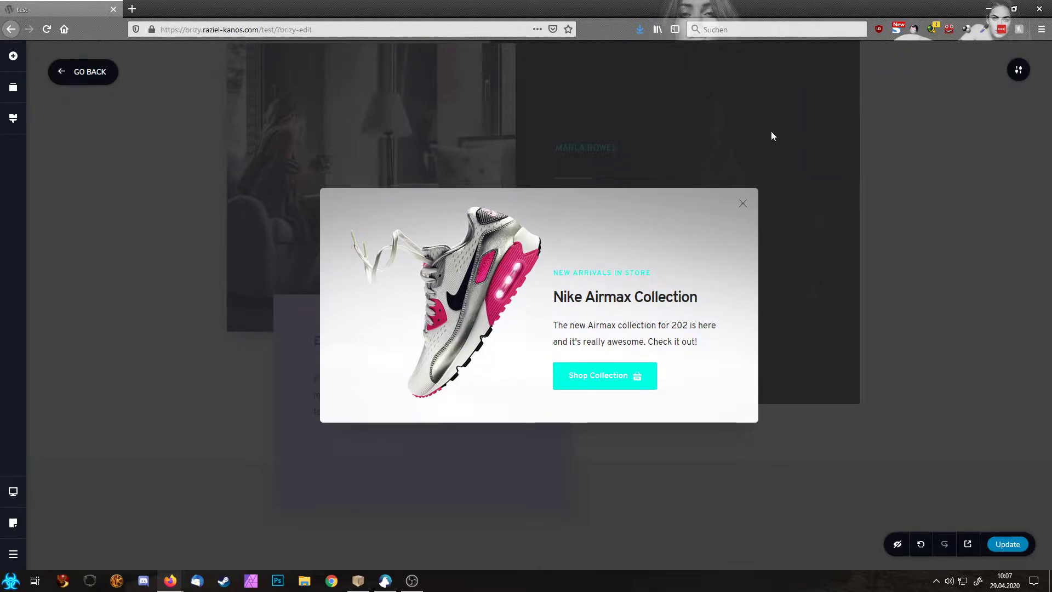
pyautogui.click(85, 77)
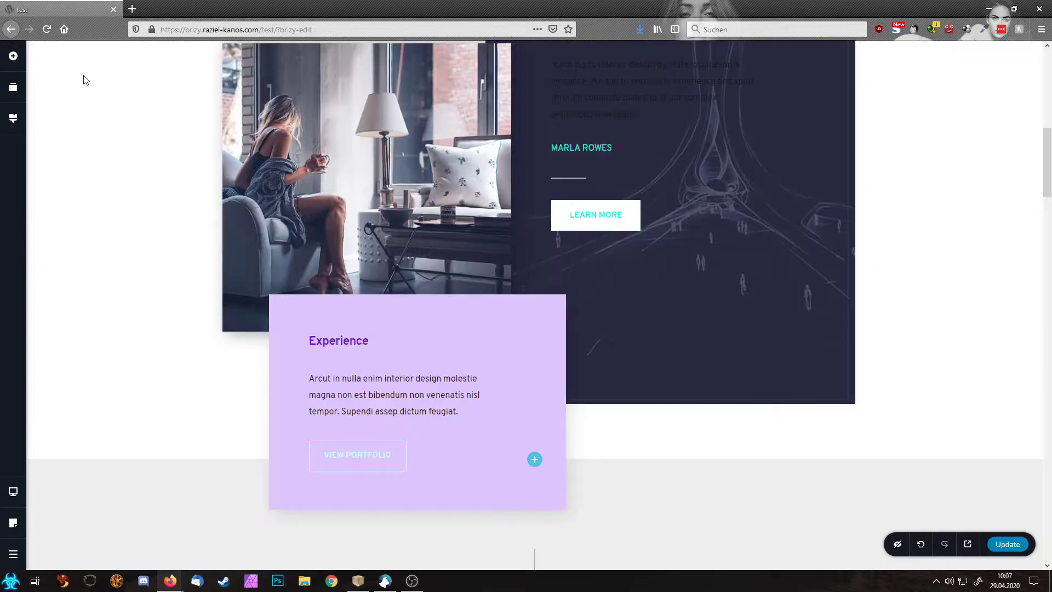
# Step: Remove the Nike popup from the LEARN MORE button's link
pyautogui.click(590, 218)
pyautogui.click(583, 251)
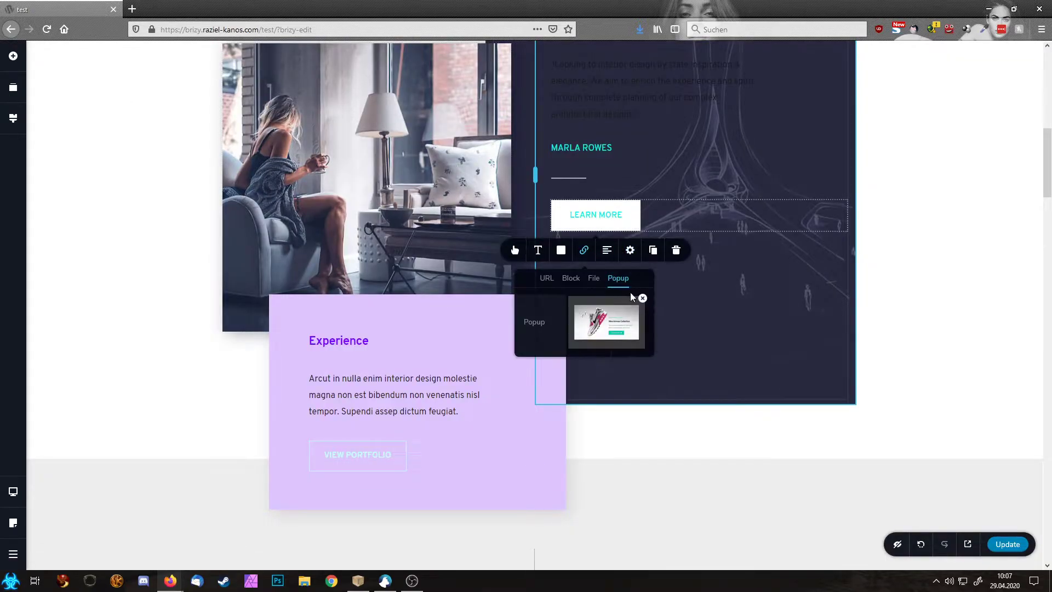
pyautogui.click(641, 299)
# Step: Link the dark Sign Up template as the button's popup and open it for editing
pyautogui.click(617, 329)
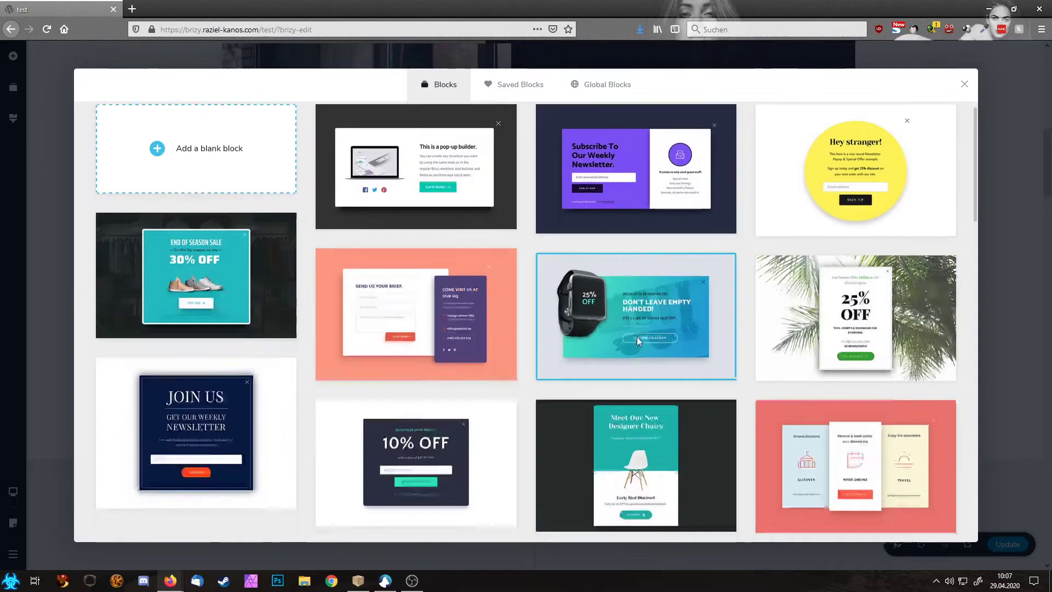
pyautogui.scroll(-10, 639, 341)
pyautogui.scroll(-6, 639, 340)
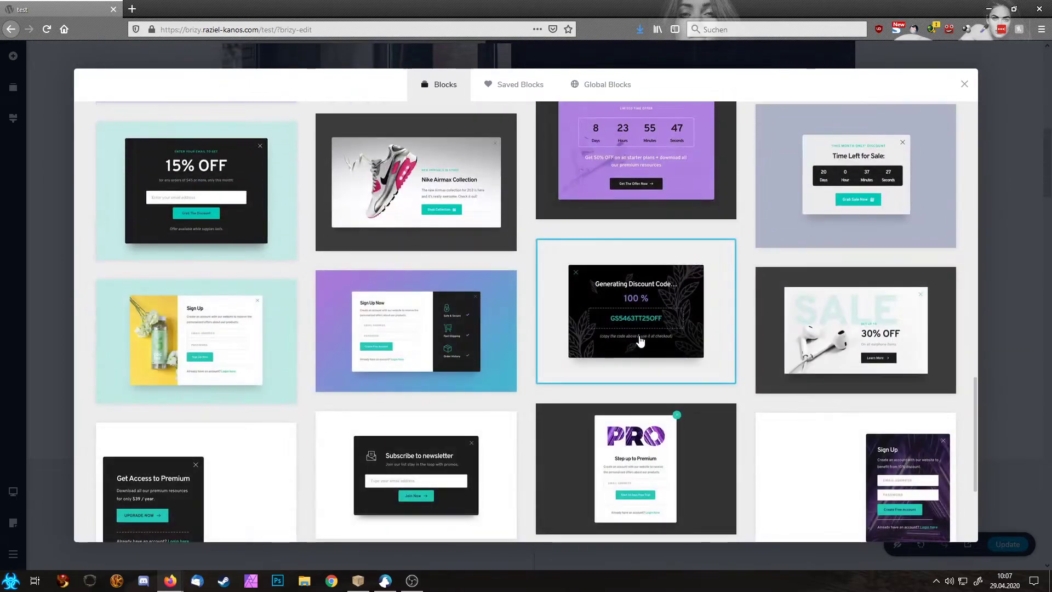
pyautogui.scroll(-3, 899, 316)
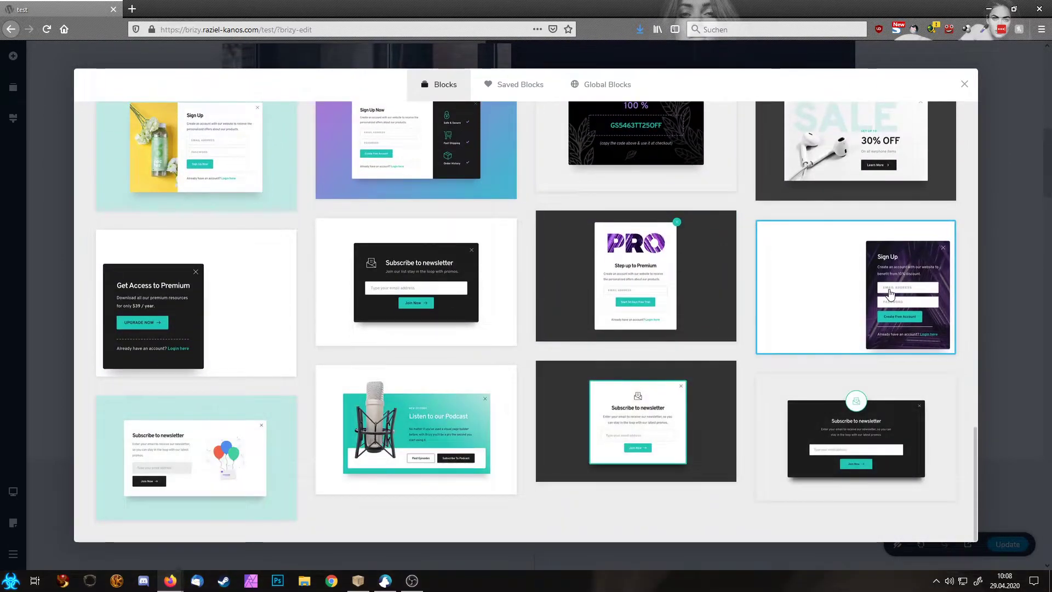
pyautogui.click(889, 294)
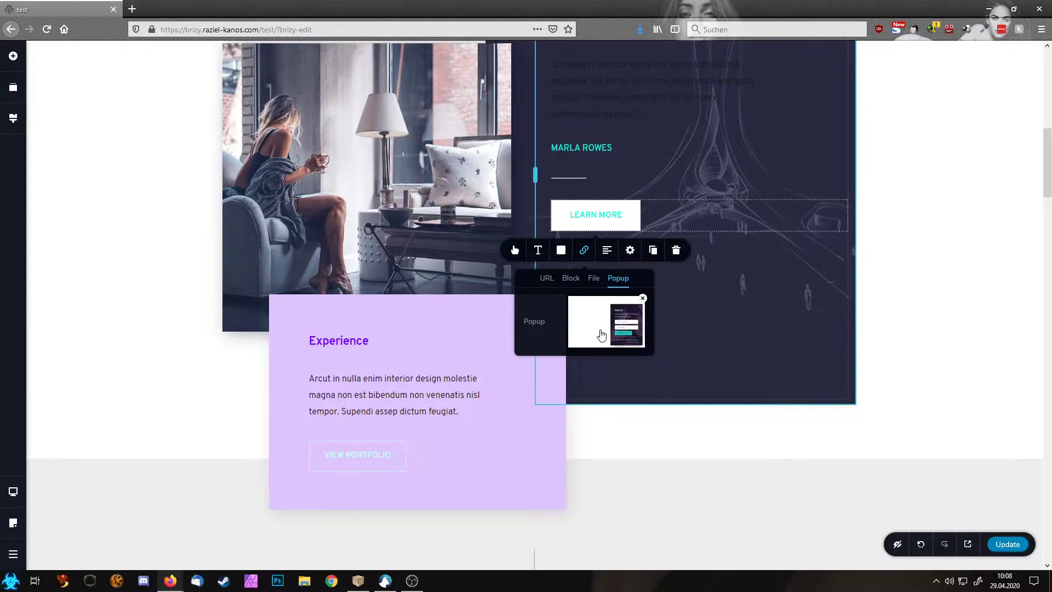
pyautogui.click(601, 334)
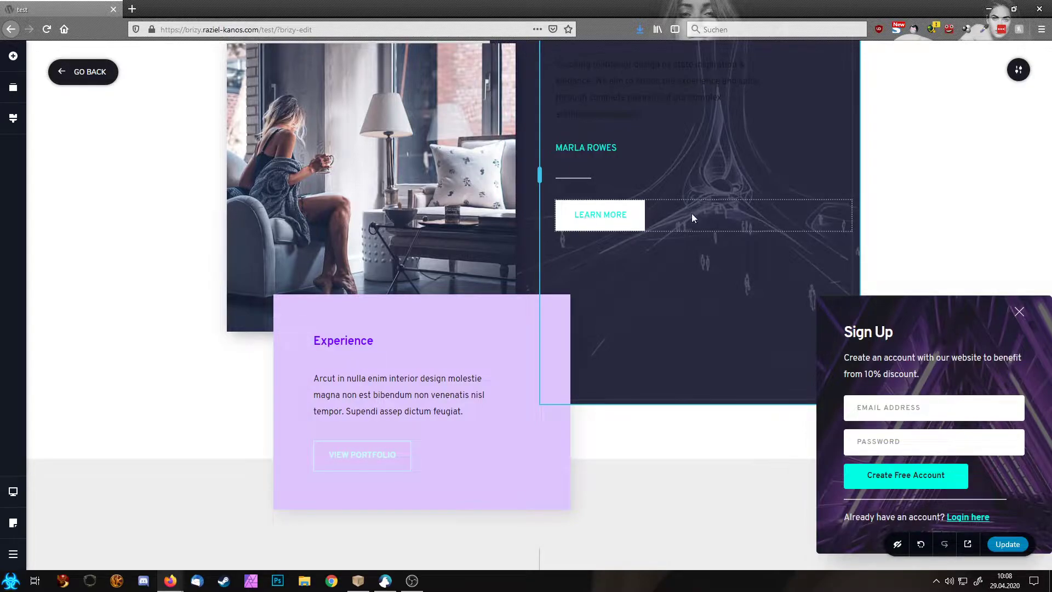
# Step: Switch on Scroll Page Behind in the Sign Up popup's settings
pyautogui.click(1014, 72)
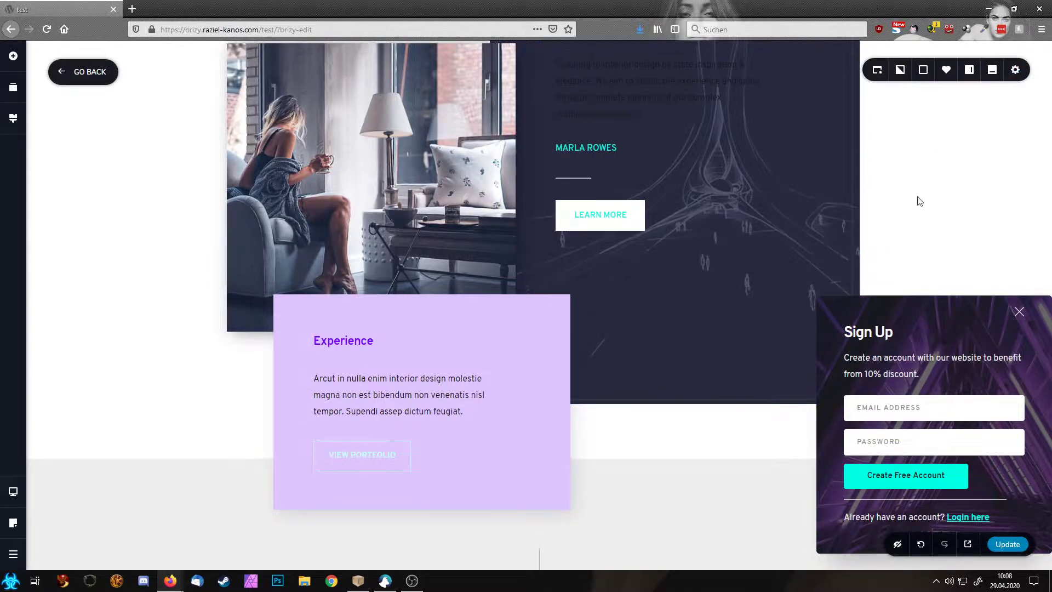
pyautogui.click(876, 69)
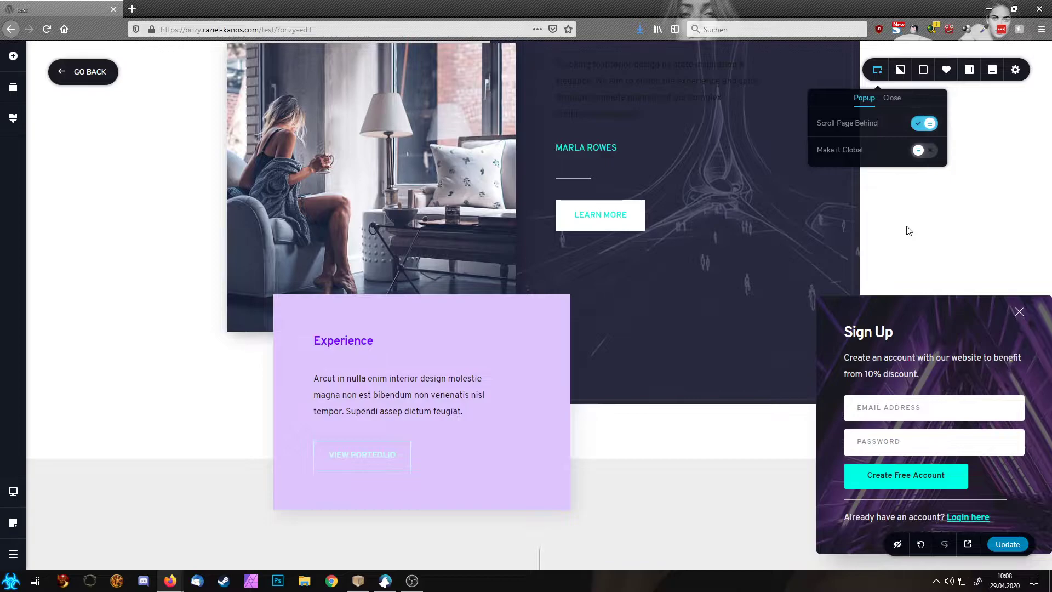
pyautogui.click(931, 257)
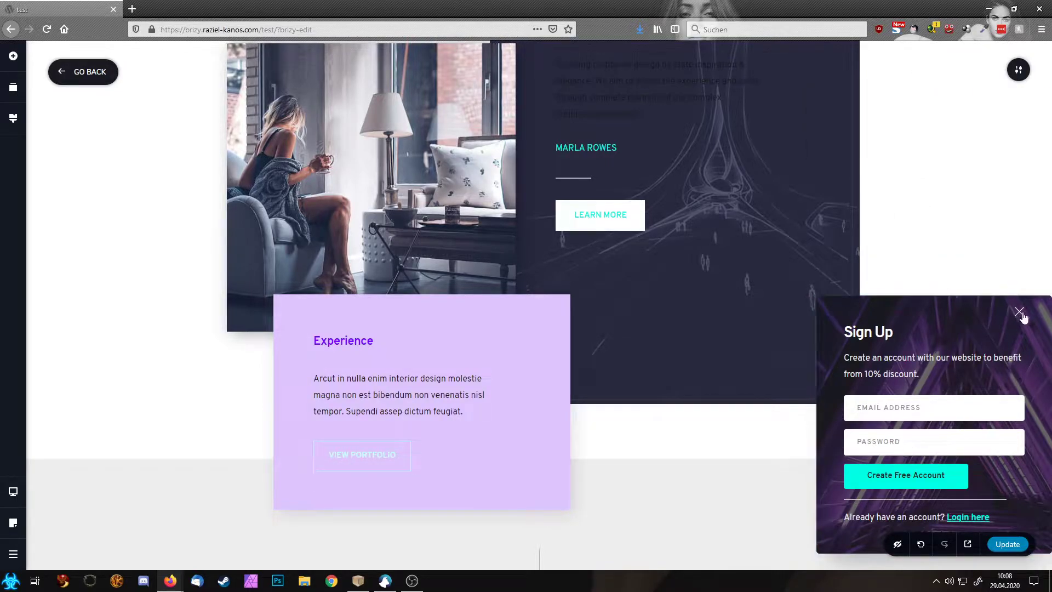
# Step: Return to the page and open the Experience heading's link settings on the Popup tab
pyautogui.click(113, 81)
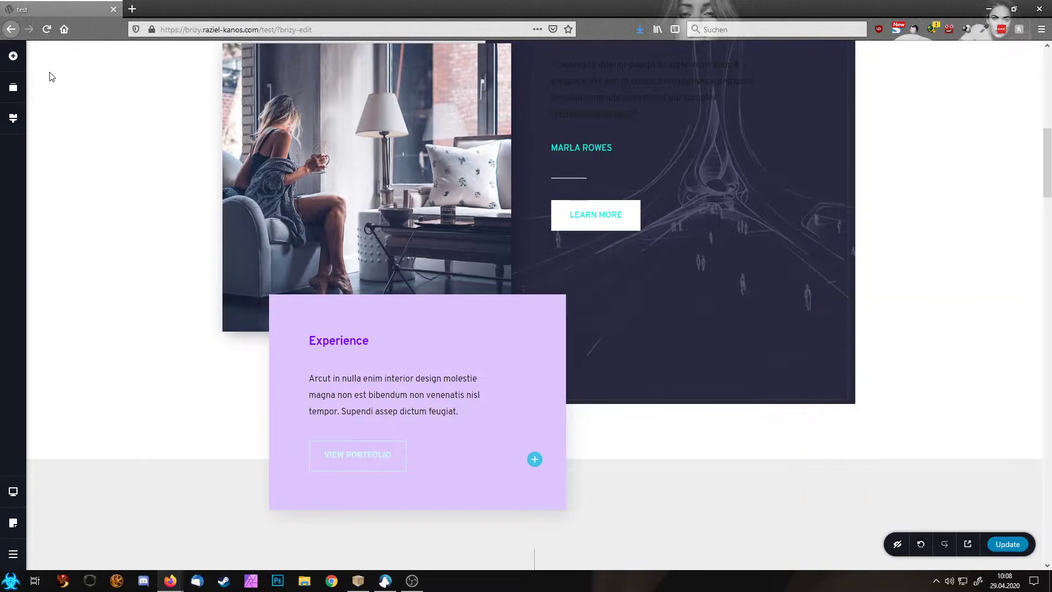
pyautogui.click(339, 338)
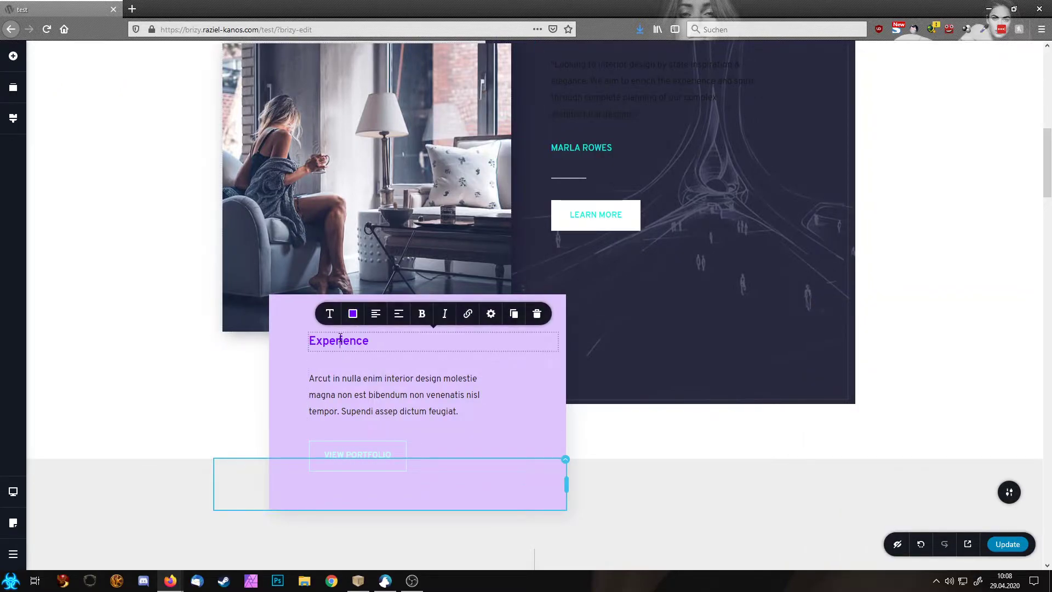
pyautogui.click(467, 313)
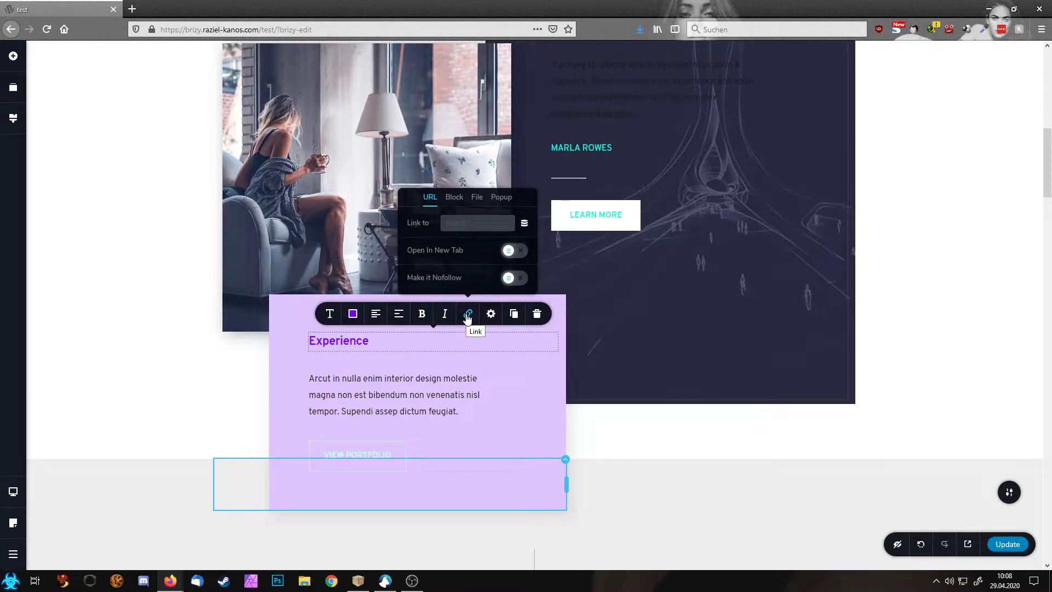
pyautogui.click(501, 197)
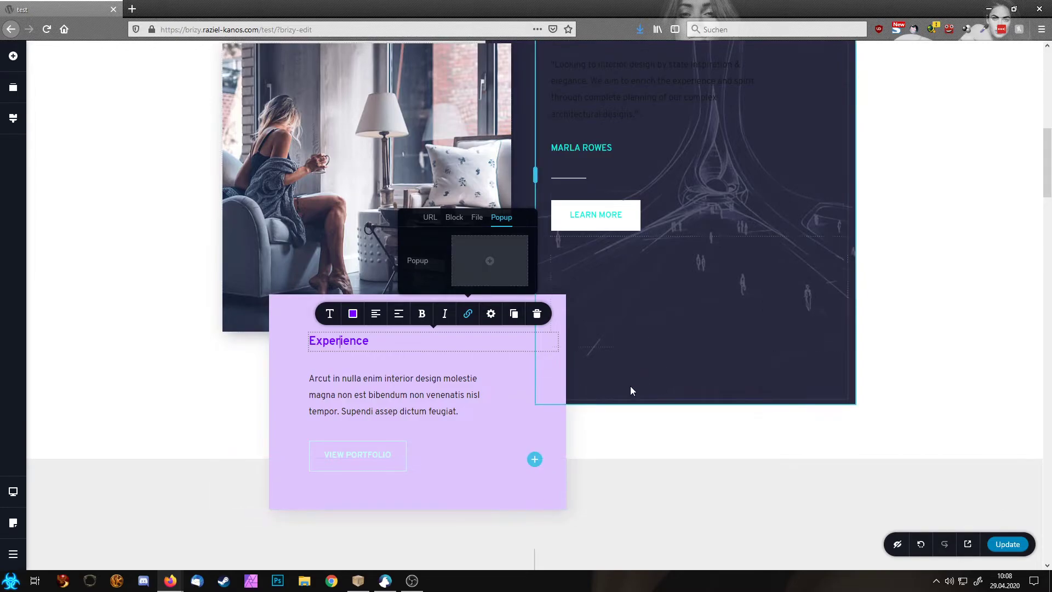
pyautogui.scroll(3, 630, 386)
# Step: Open the Philosophy column's link settings, then close them without adding a popup
pyautogui.click(854, 145)
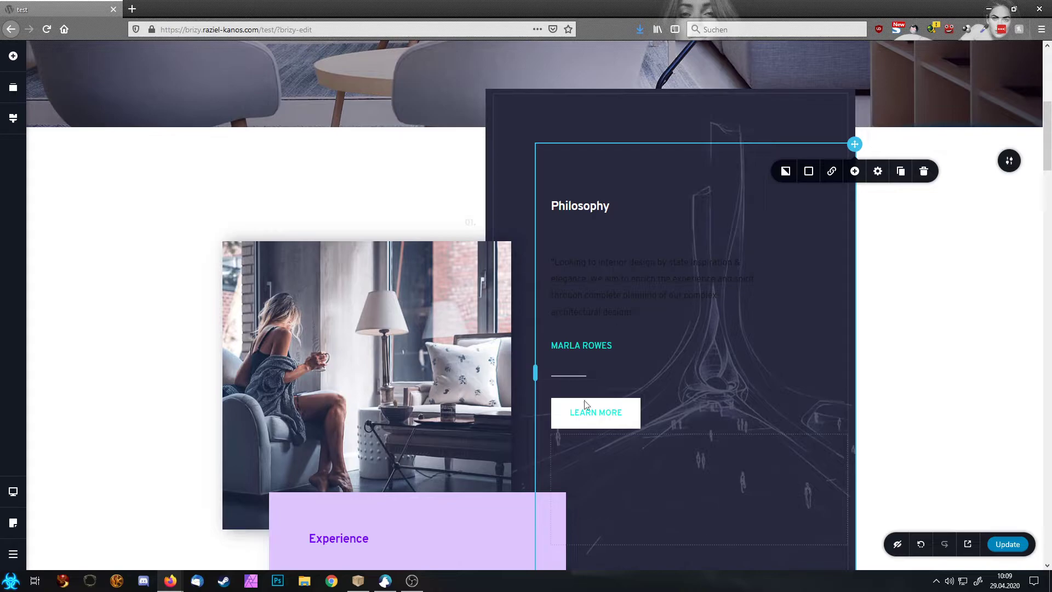
pyautogui.click(831, 170)
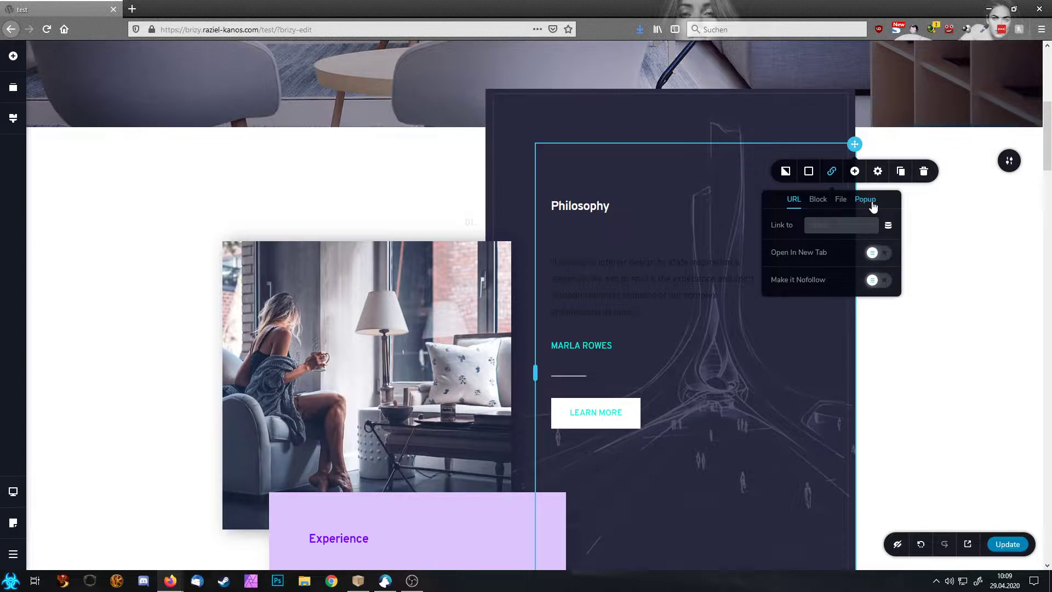
pyautogui.click(961, 322)
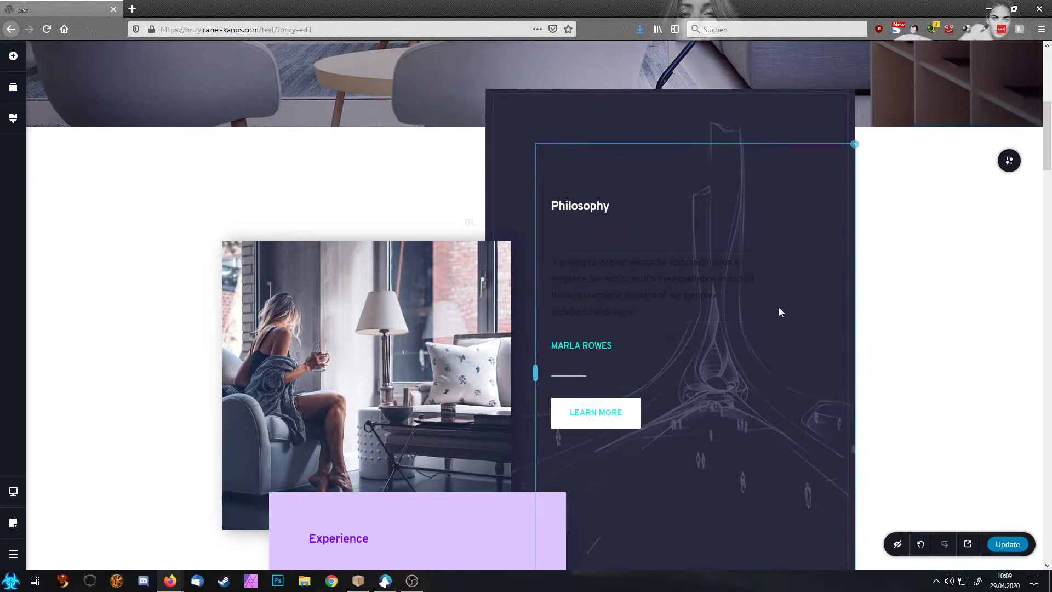
pyautogui.scroll(6, 780, 311)
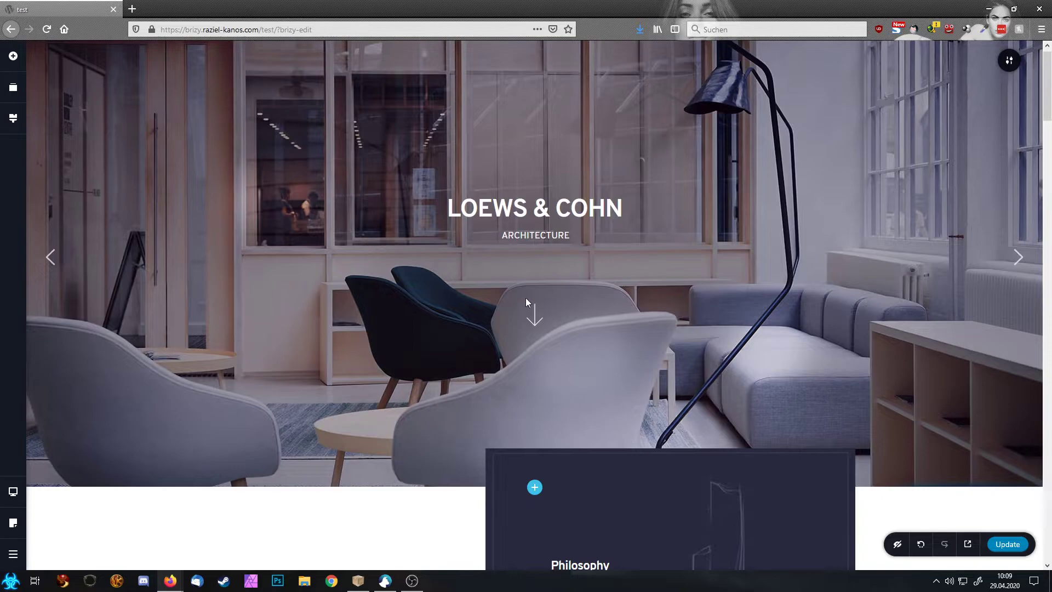
pyautogui.scroll(-5, 526, 298)
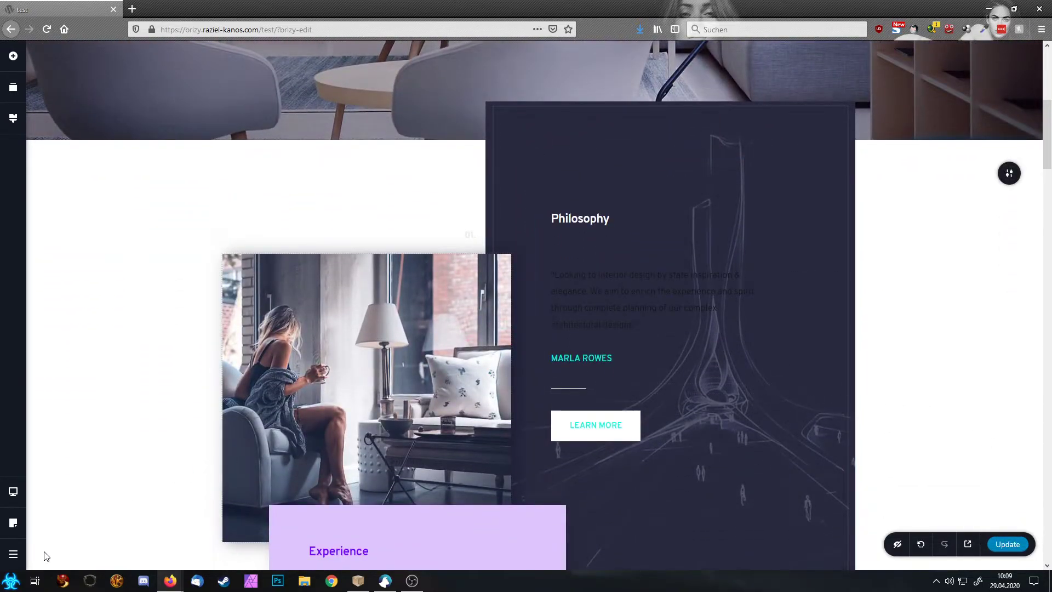
pyautogui.click(13, 554)
# Step: From the WordPress dashboard, start a new Brizy popup titled 'test'
pyautogui.click(82, 550)
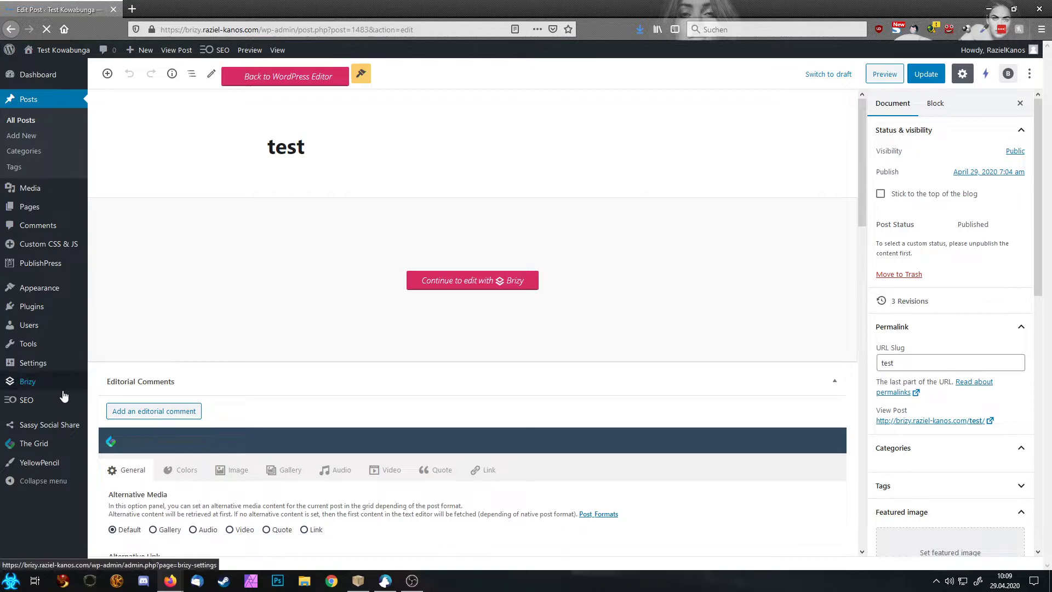
pyautogui.moveTo(57, 392)
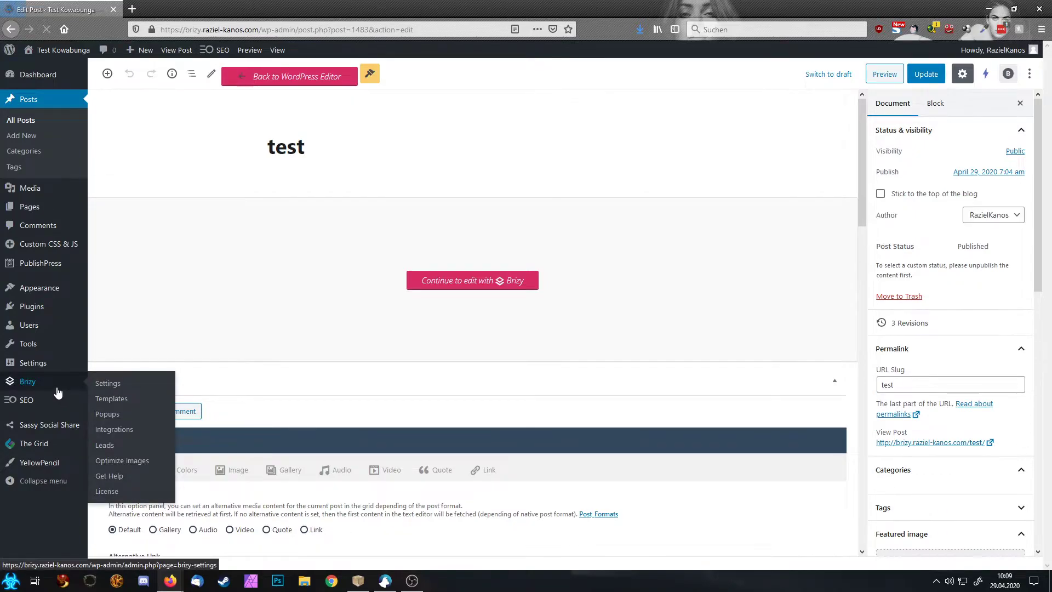
pyautogui.click(119, 416)
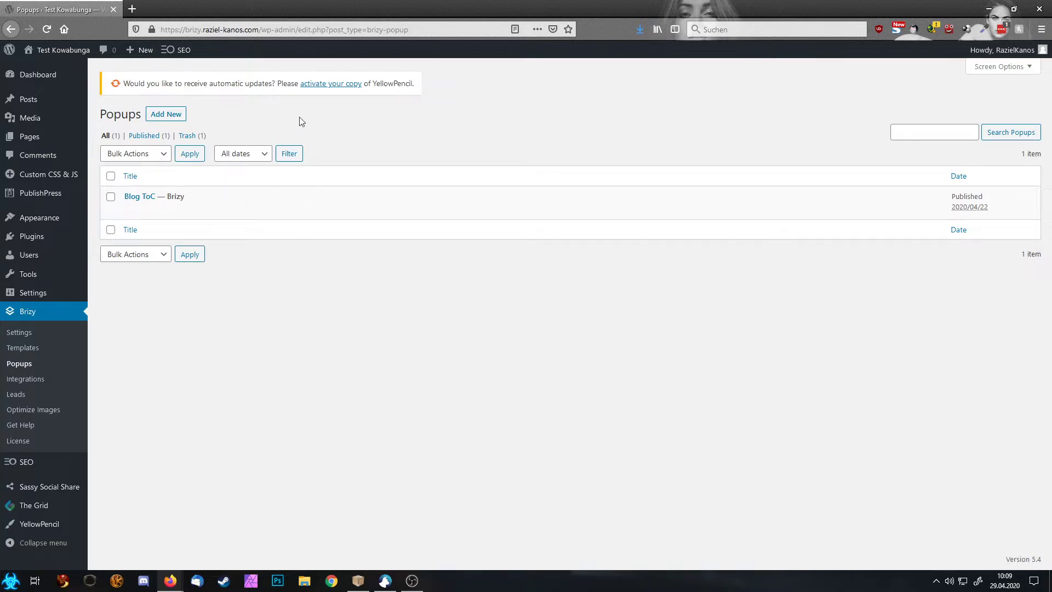
pyautogui.click(162, 116)
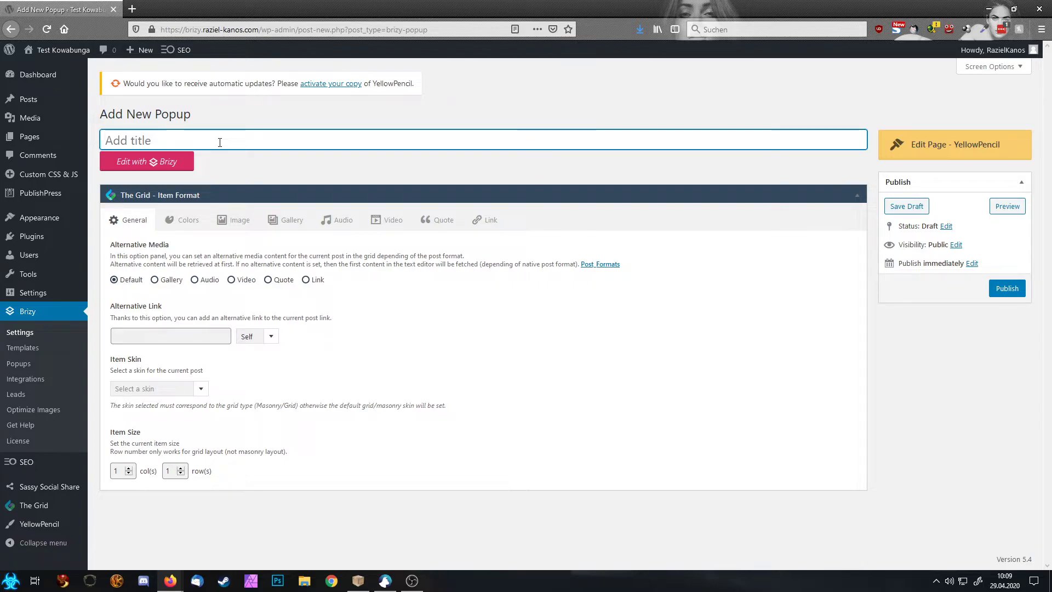
pyautogui.write('test')
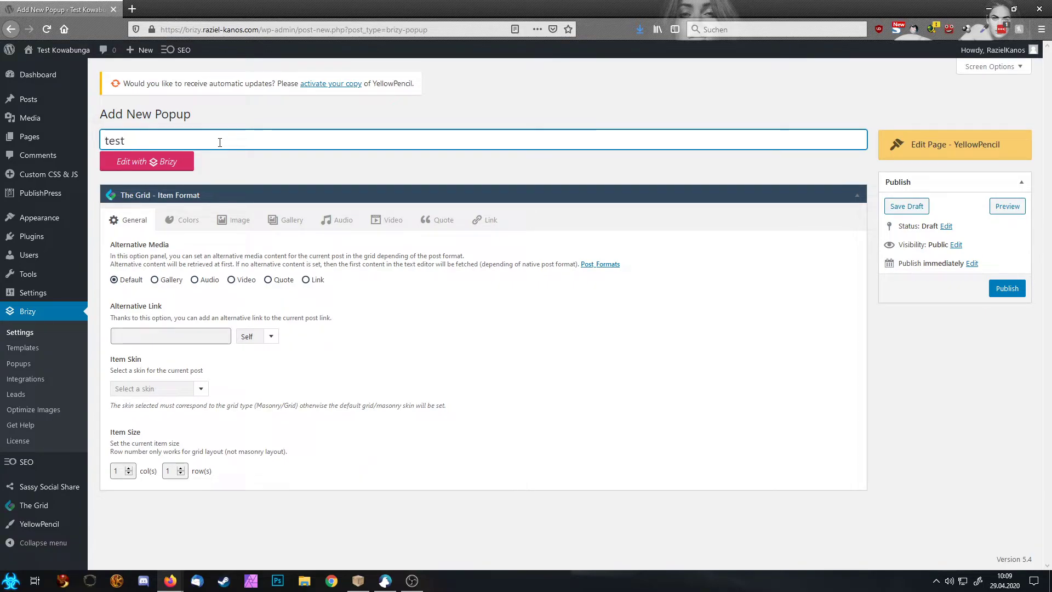
# Step: Publish the 'test' popup and import the Sign Up Now gradient template into it
pyautogui.click(1006, 288)
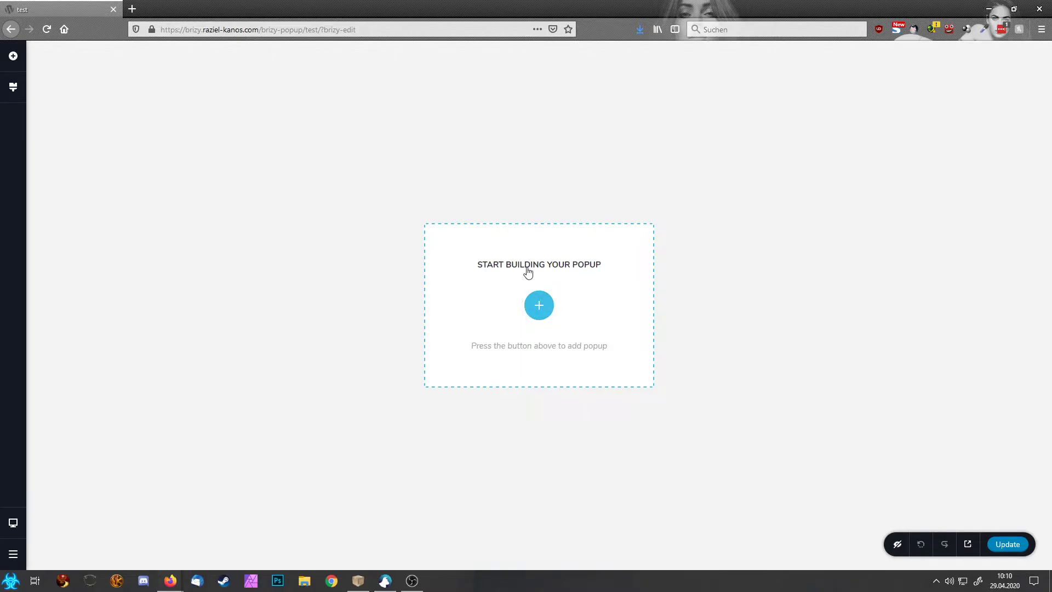
pyautogui.click(539, 305)
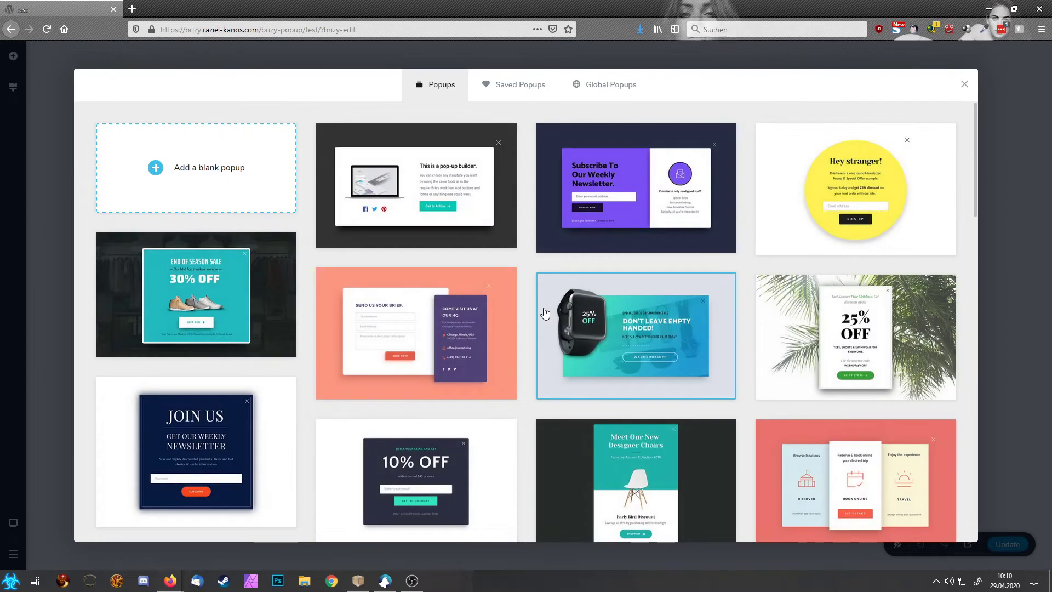
pyautogui.scroll(-10, 606, 336)
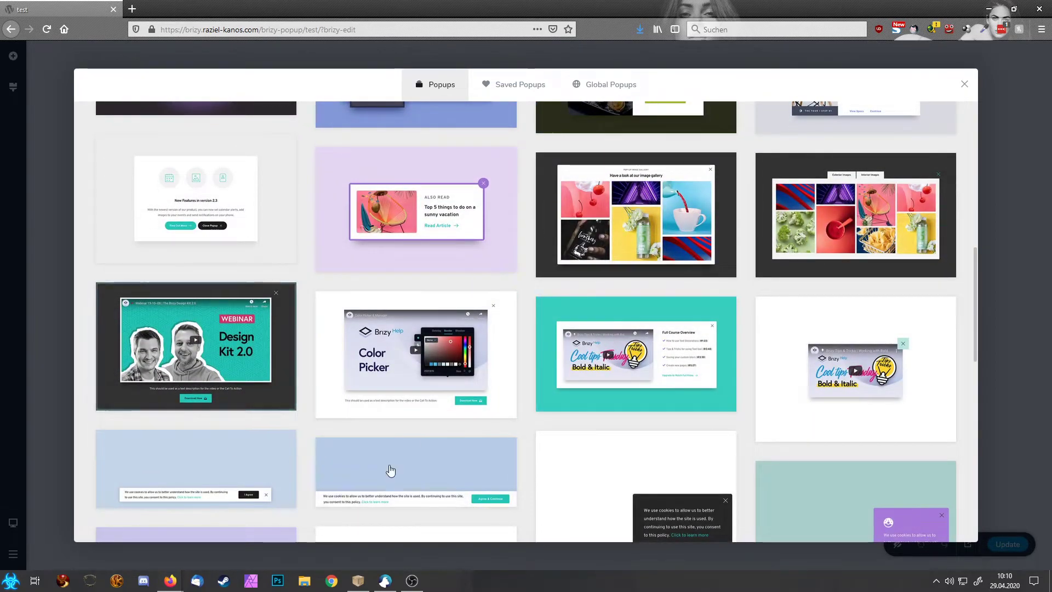
pyautogui.scroll(-5, 504, 364)
pyautogui.scroll(-2, 504, 364)
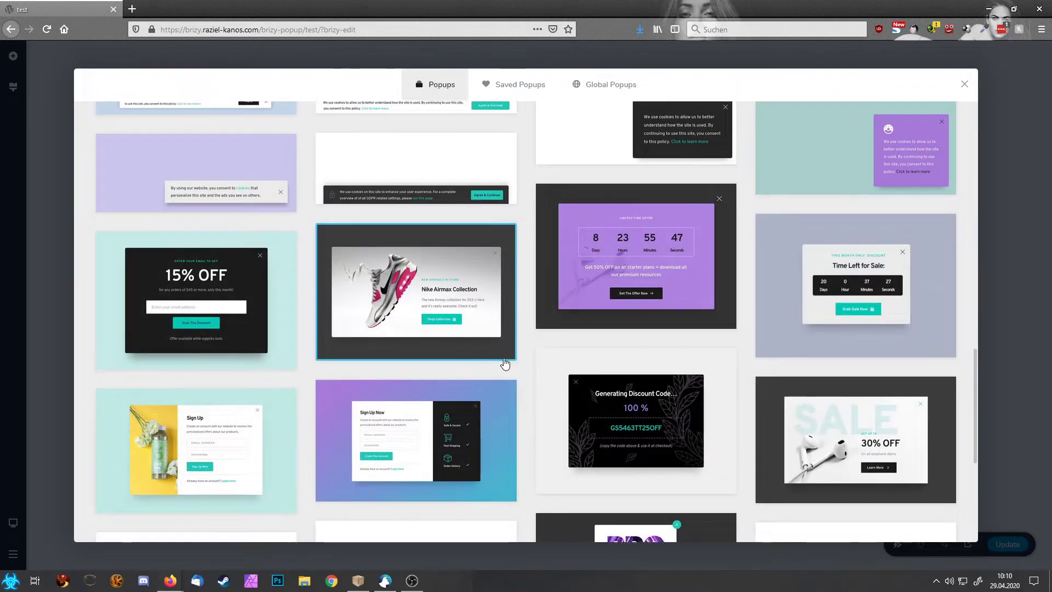
pyautogui.scroll(-4, 504, 363)
pyautogui.click(403, 242)
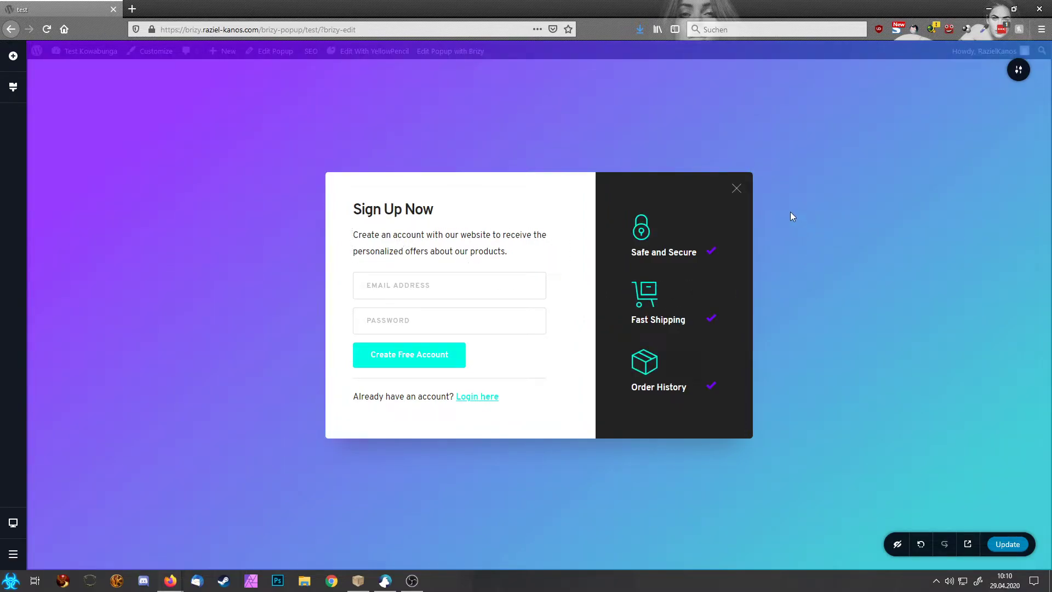
# Step: Open the popup's Display Conditions dialog on its Triggers section
pyautogui.click(1018, 70)
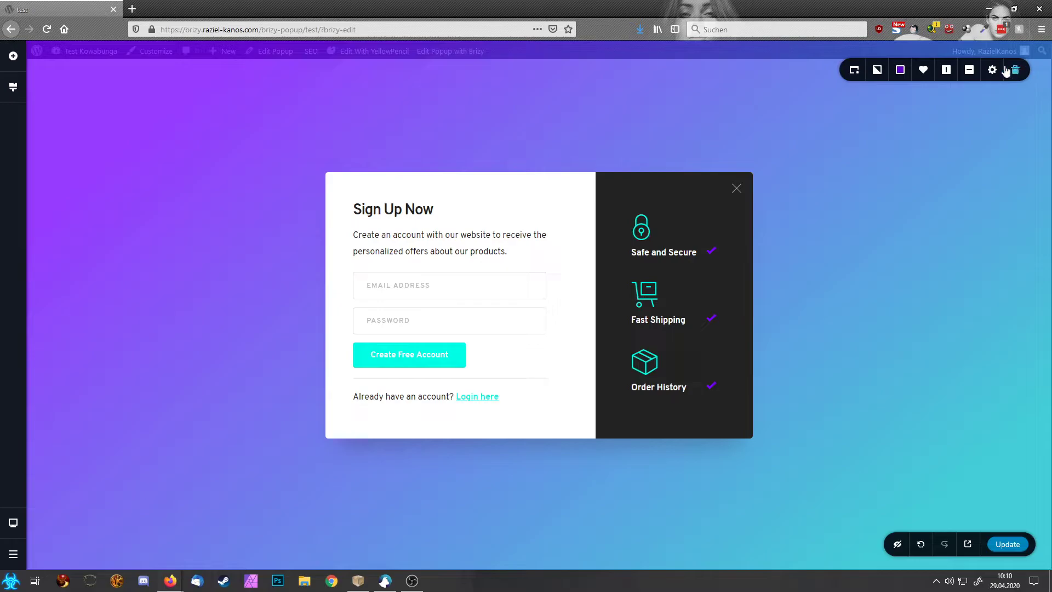
pyautogui.click(855, 73)
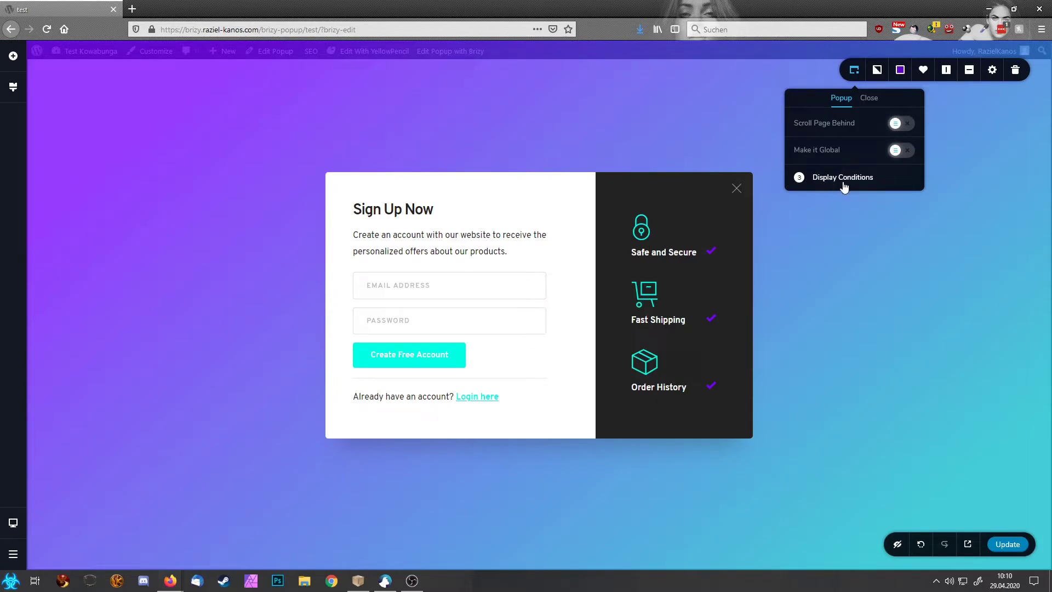
pyautogui.click(821, 177)
pyautogui.click(843, 177)
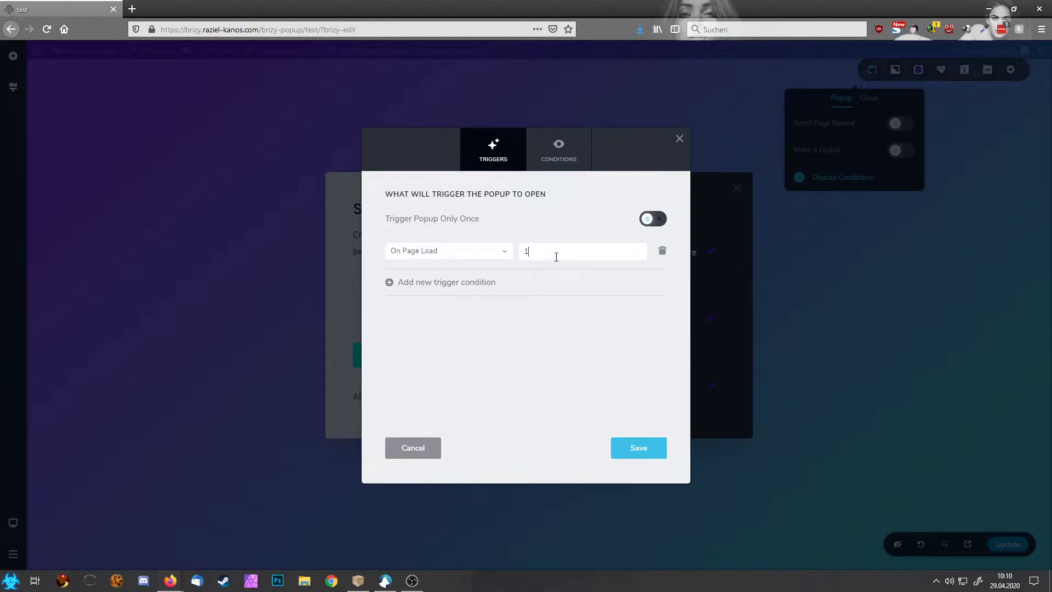
# Step: Replace the On Page Load trigger with an On Click trigger set to 10
pyautogui.click(661, 252)
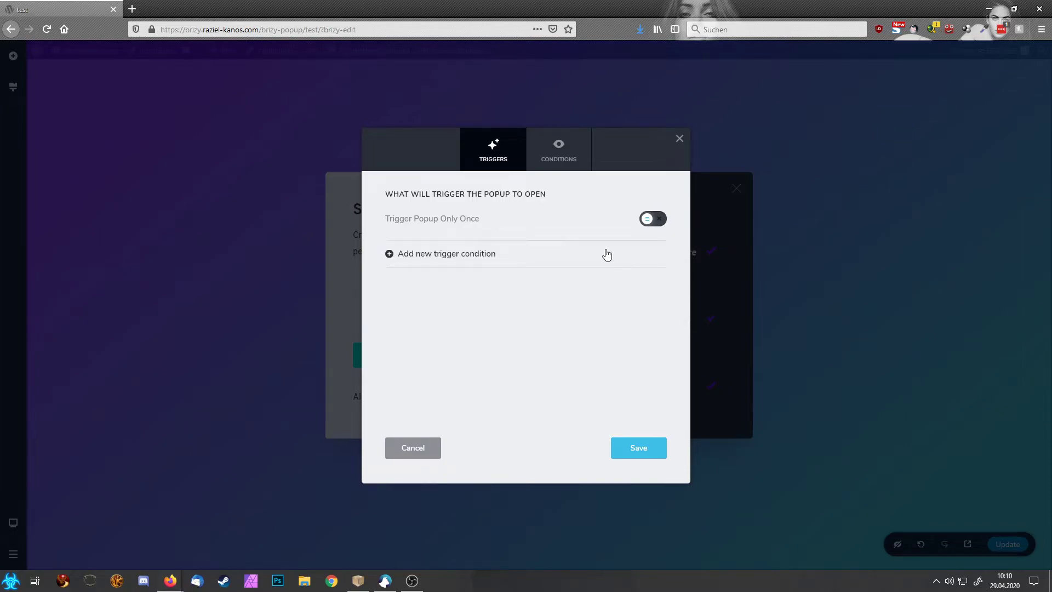
pyautogui.click(454, 256)
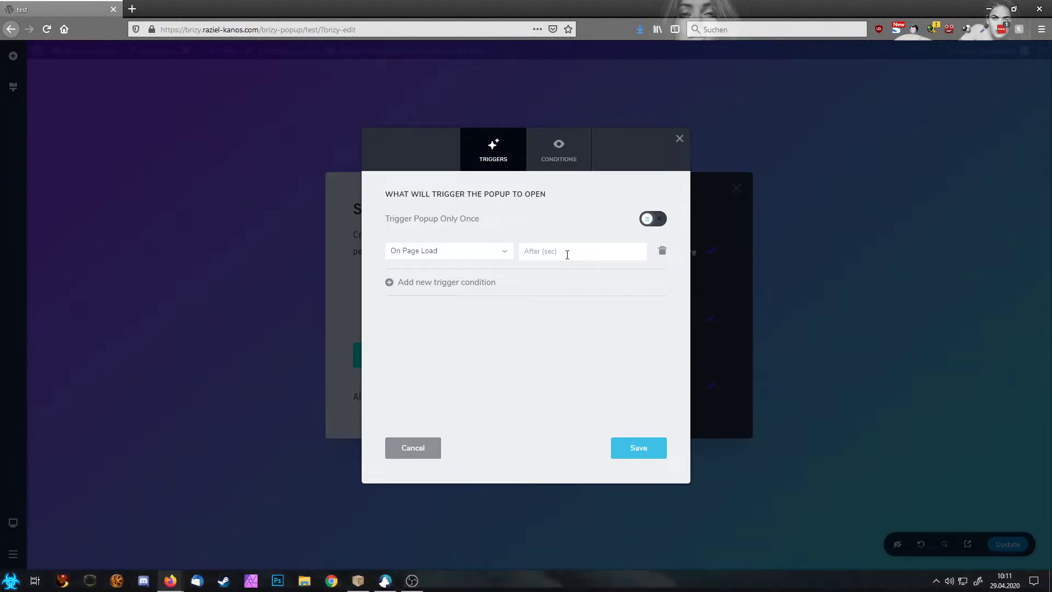
pyautogui.write('5')
pyautogui.click(451, 256)
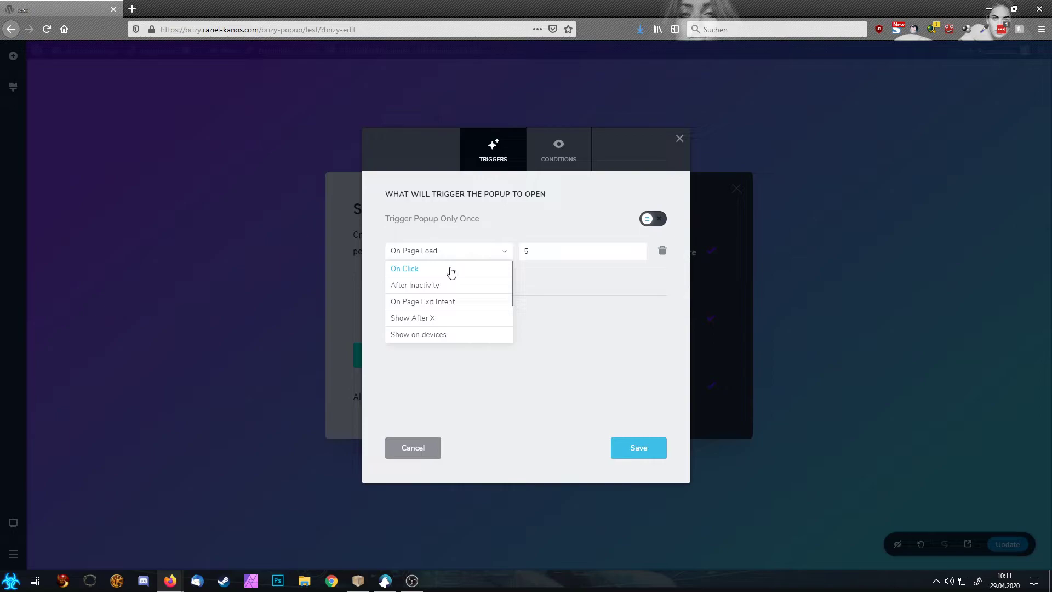
pyautogui.click(451, 269)
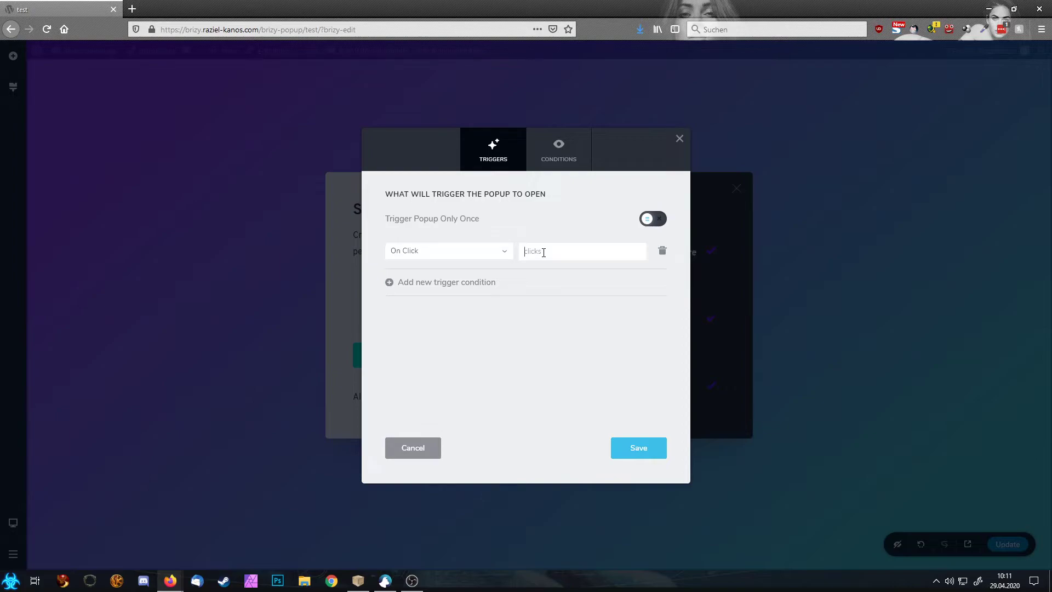
pyautogui.write('10')
# Step: Try an After Inactivity trigger of 3, then change it to On Page Exit Intent
pyautogui.click(428, 255)
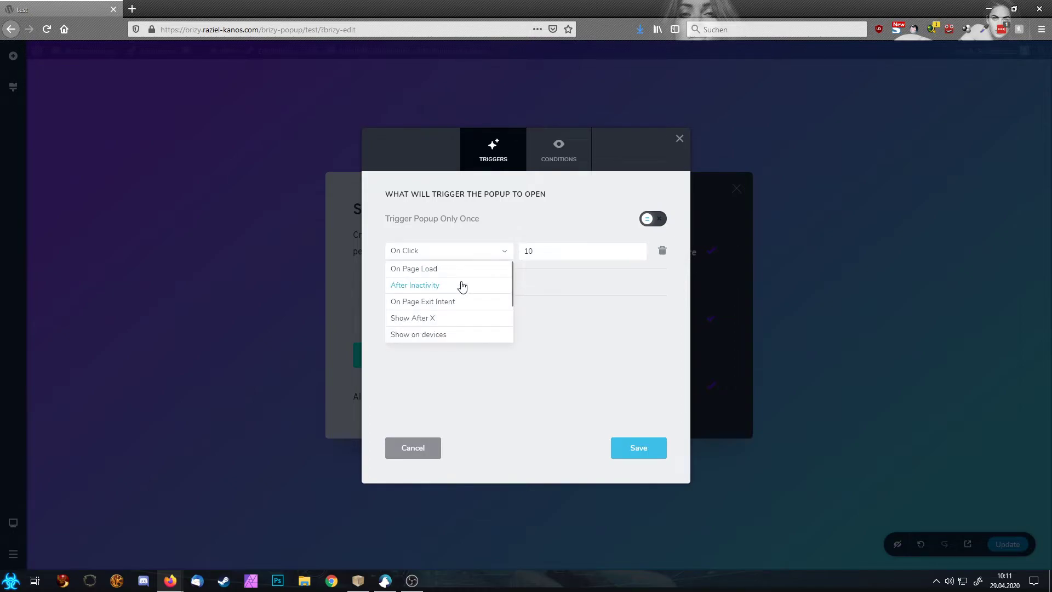
pyautogui.click(462, 286)
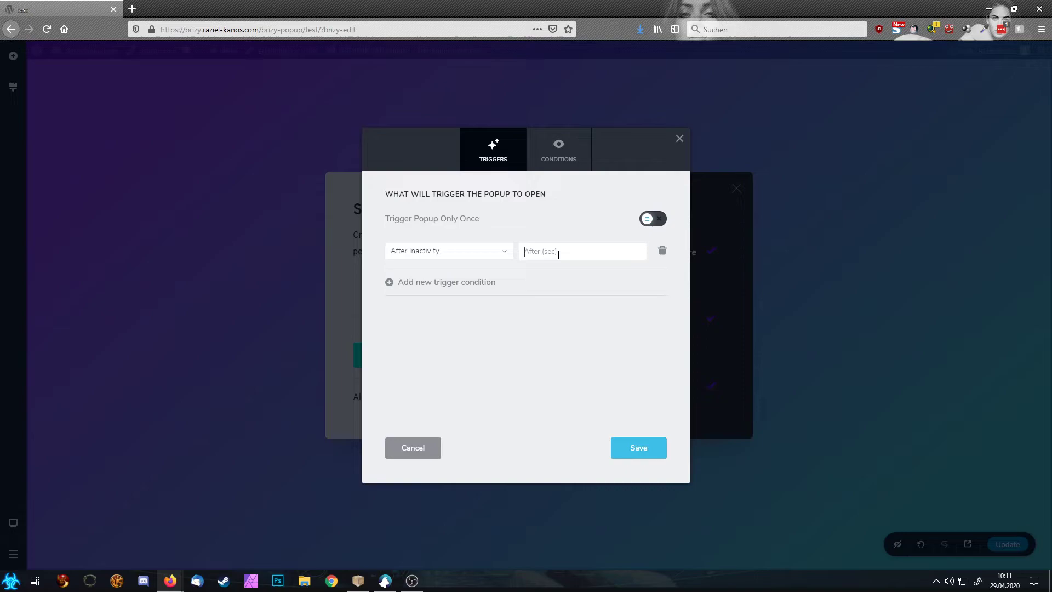
pyautogui.write('3')
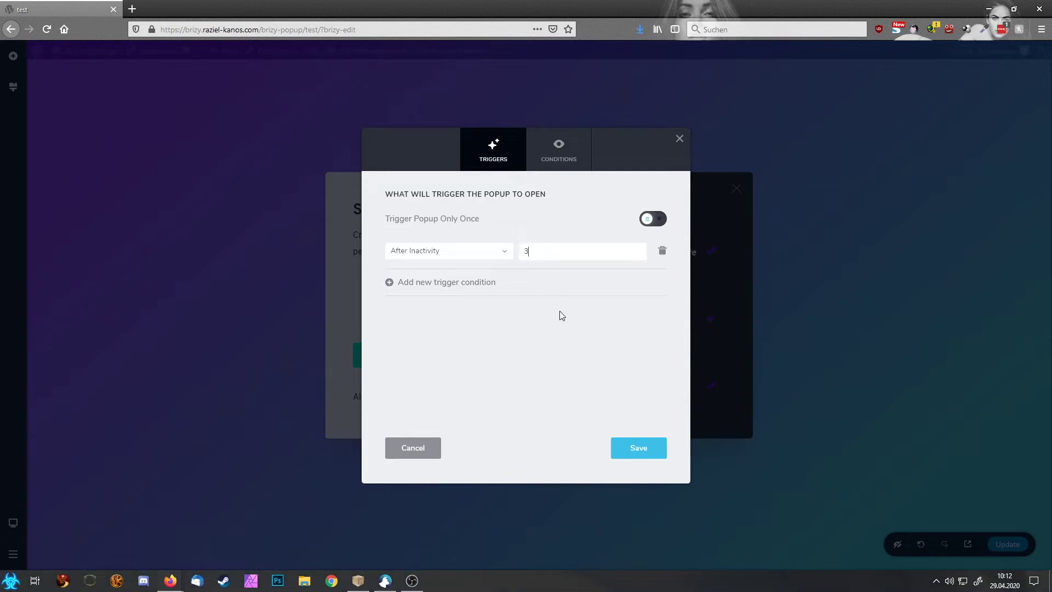
pyautogui.click(498, 255)
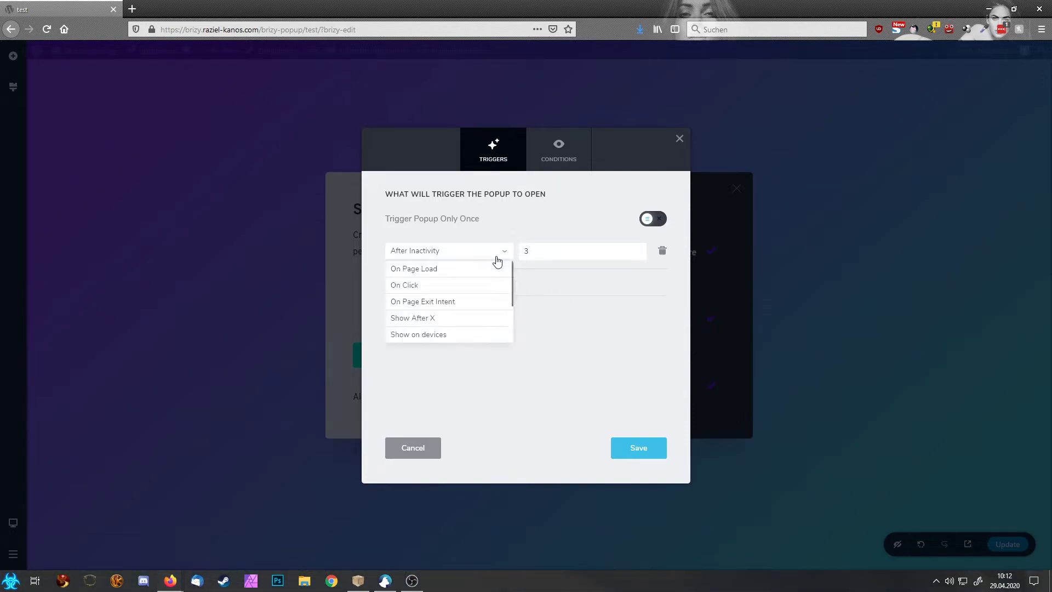
pyautogui.click(465, 306)
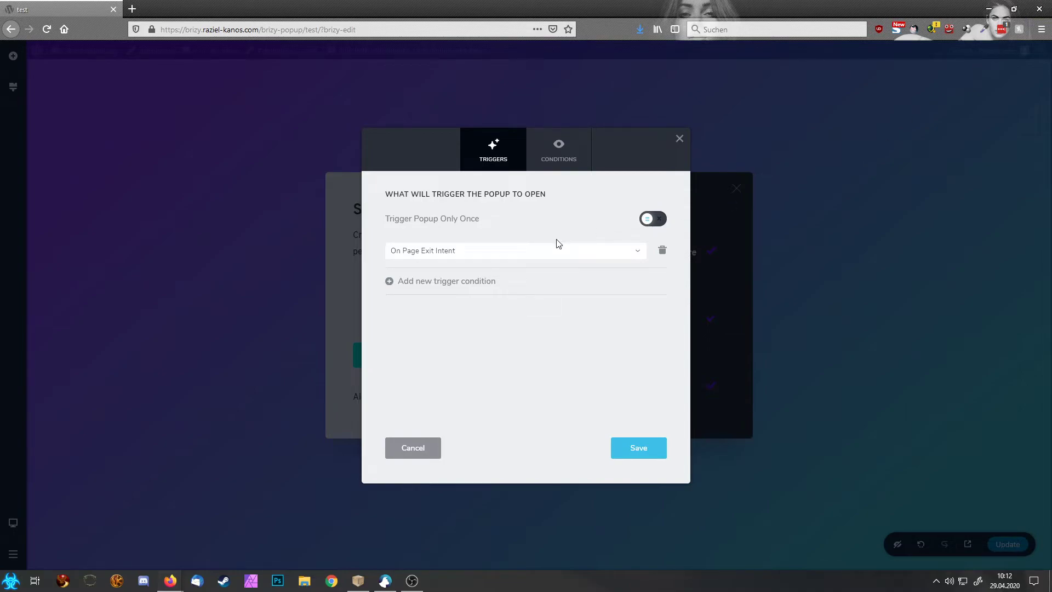
# Step: Set the popup trigger to Show After X, counting Sessions instead of Page Views
pyautogui.click(515, 257)
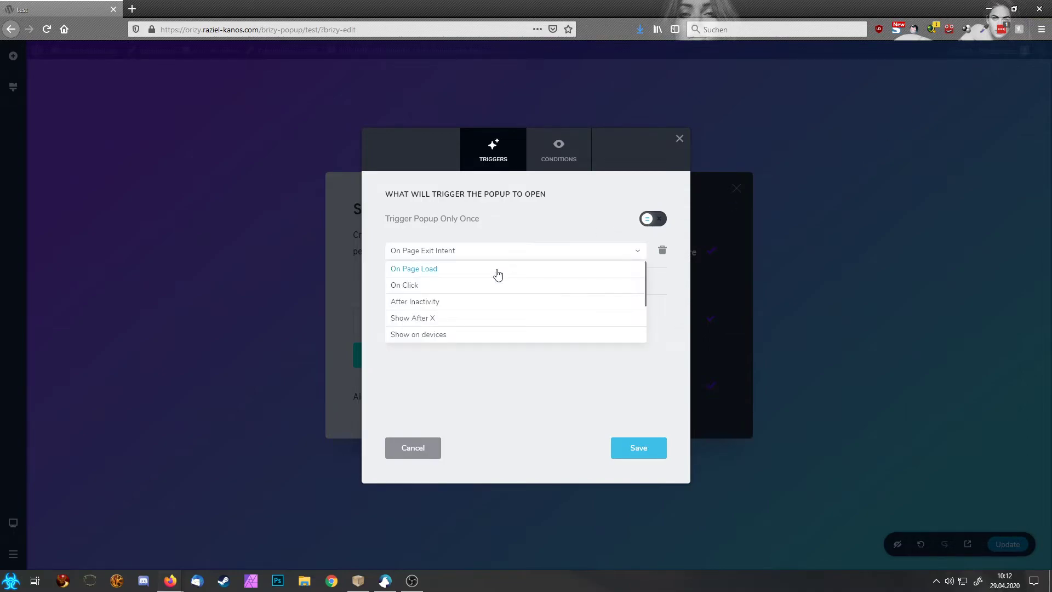
pyautogui.click(436, 324)
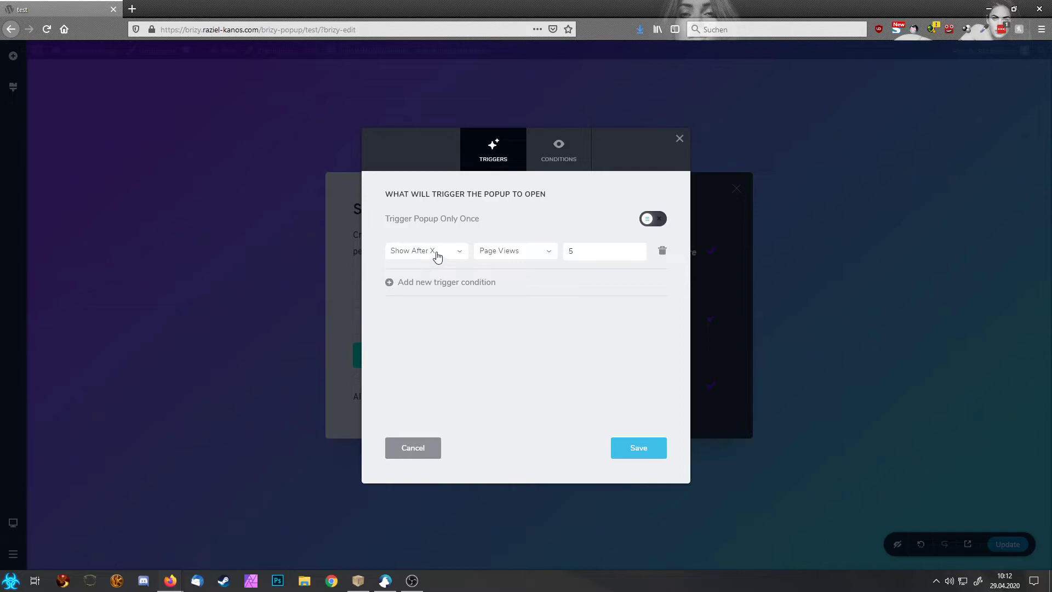
pyautogui.click(520, 259)
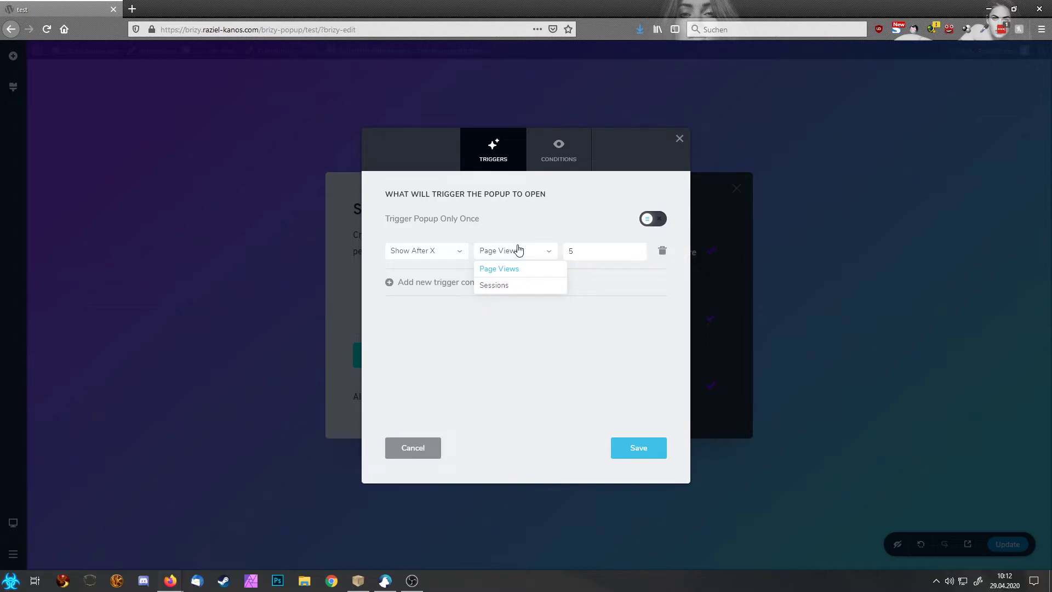
pyautogui.click(496, 284)
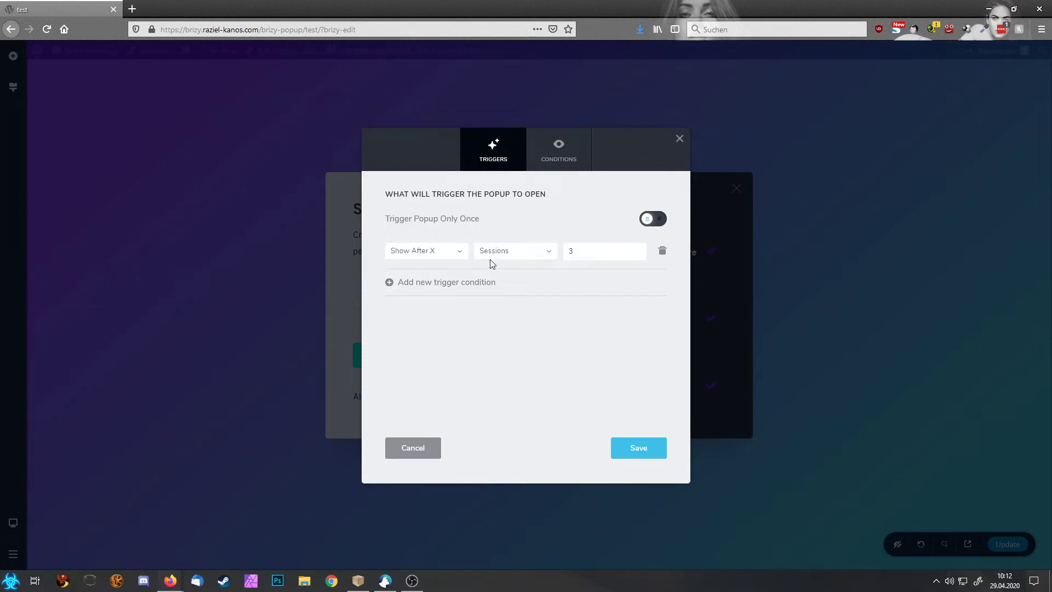
# Step: Replace that rule with a Show on devices trigger, set to Desktop
pyautogui.click(450, 252)
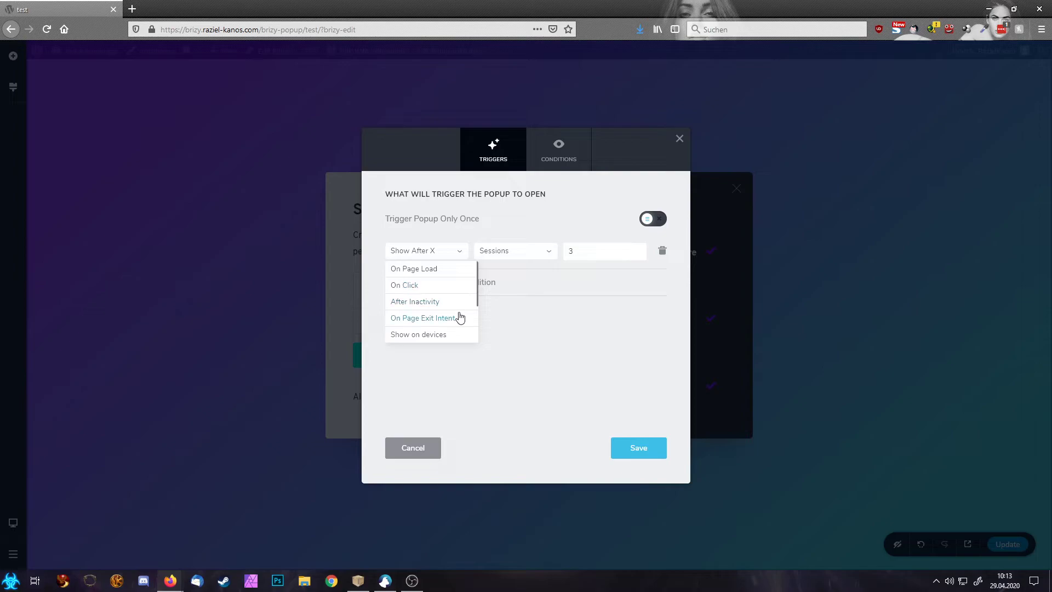
pyautogui.scroll(-1, 459, 318)
pyautogui.click(441, 302)
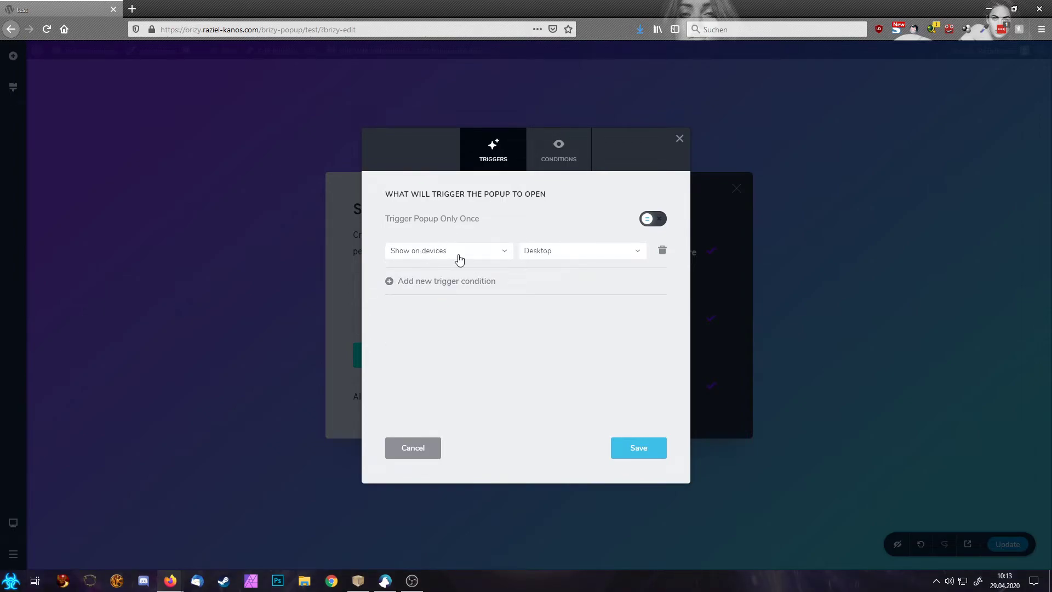
# Step: Check the device choices, then change the trigger to Arriving From with Show mode and an empty URL
pyautogui.click(547, 261)
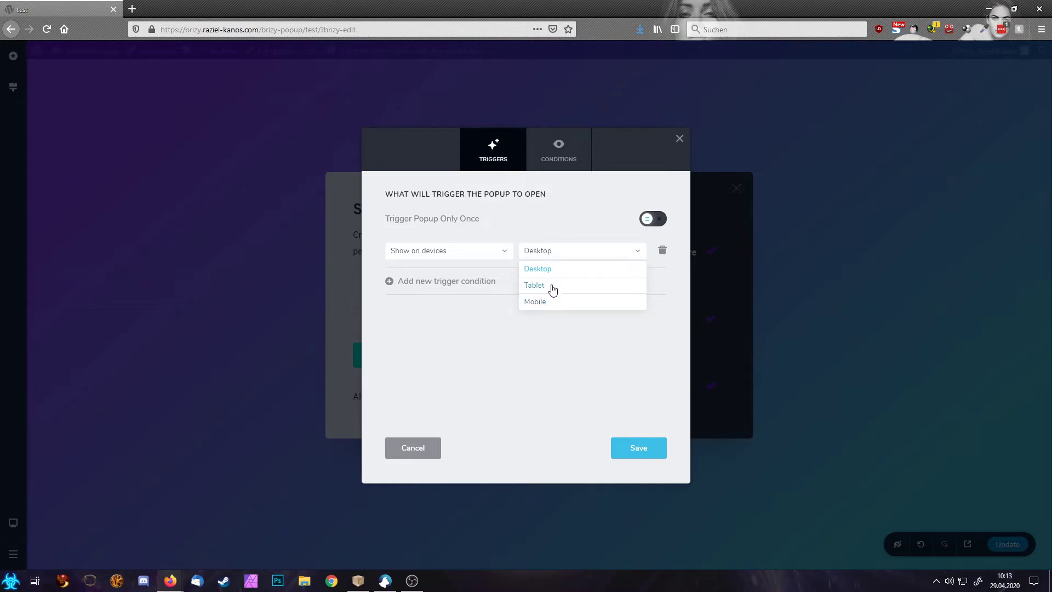
pyautogui.click(485, 253)
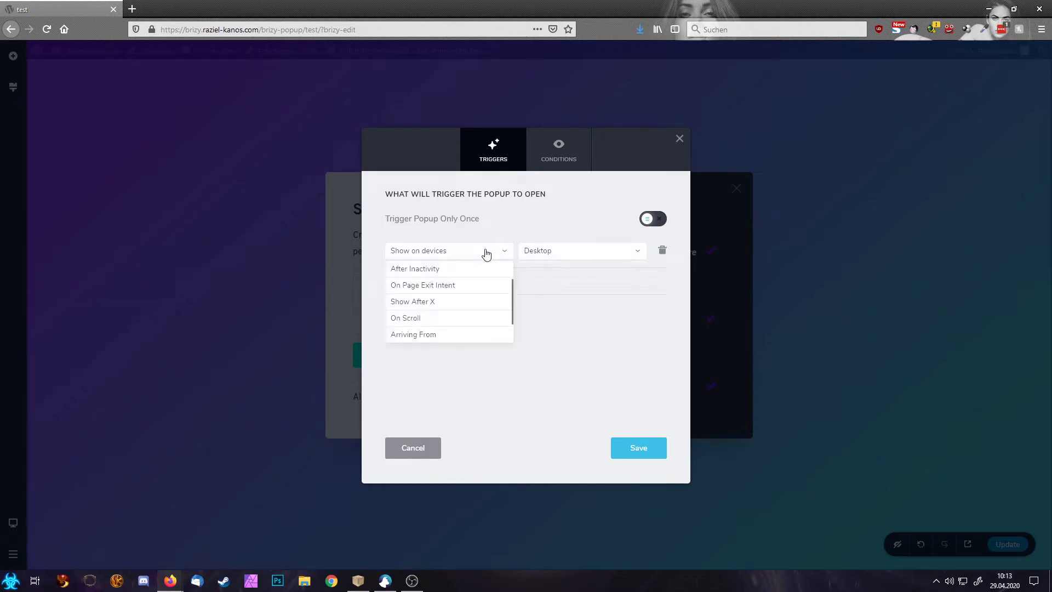
pyautogui.scroll(-1, 473, 309)
pyautogui.click(471, 309)
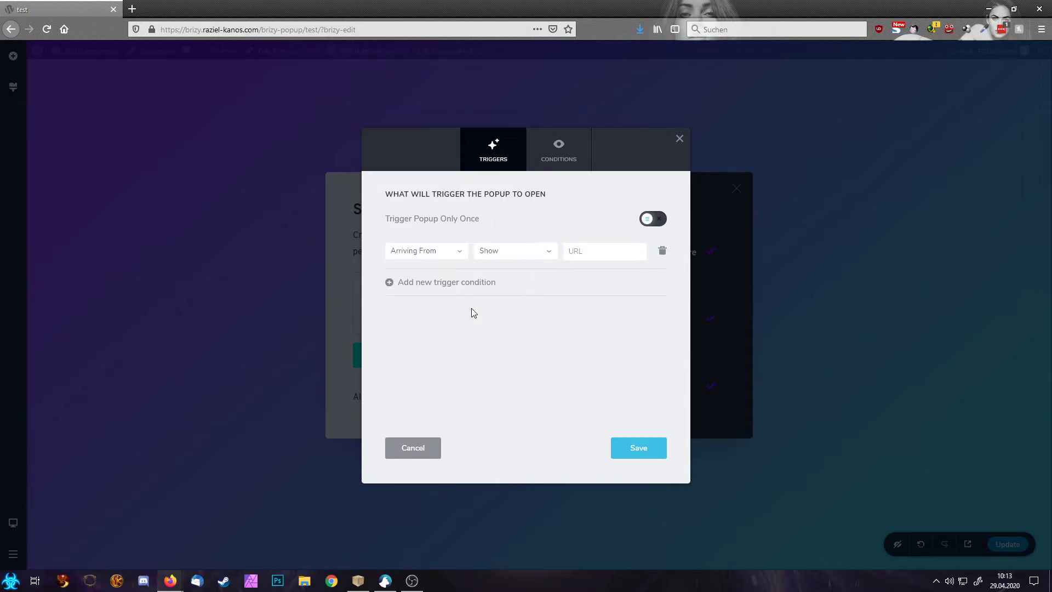
pyautogui.click(521, 256)
pyautogui.click(520, 258)
pyautogui.click(444, 253)
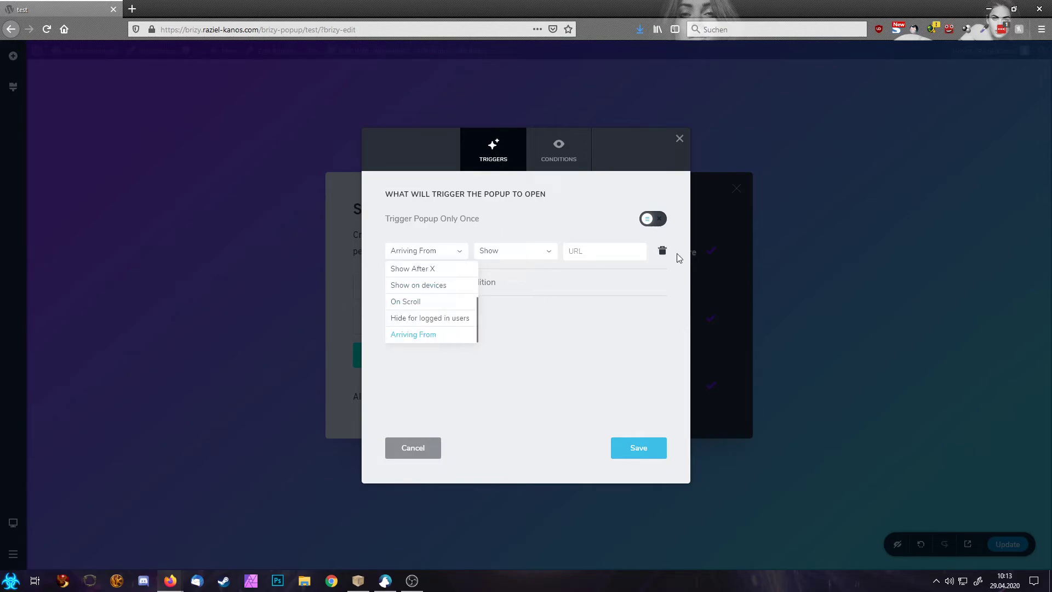
# Step: Delete the Arriving From trigger and add a series of new trigger condition rows
pyautogui.click(660, 253)
pyautogui.click(463, 252)
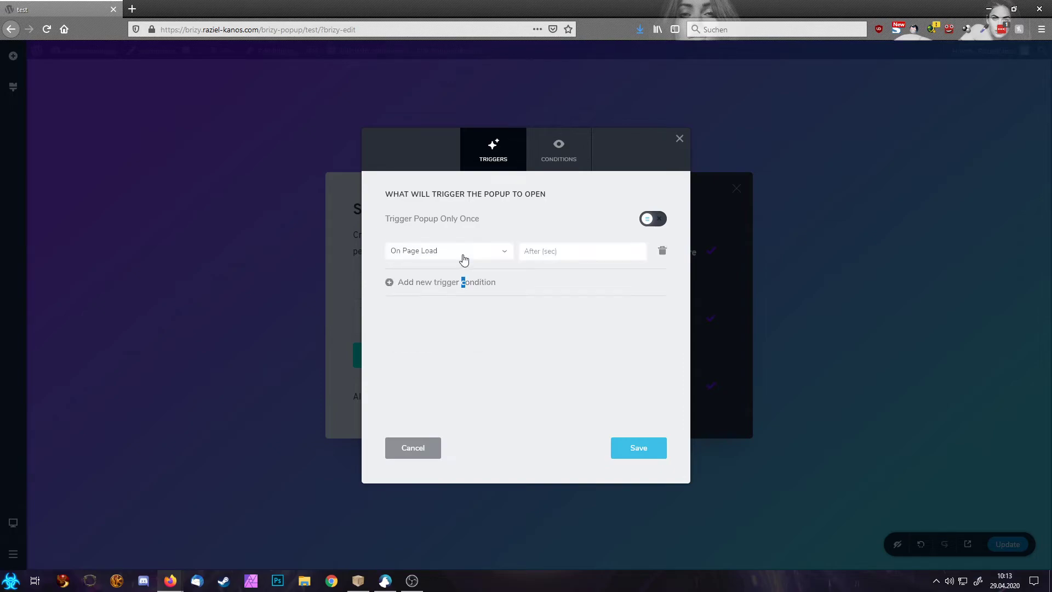
pyautogui.click(448, 282)
pyautogui.click(450, 317)
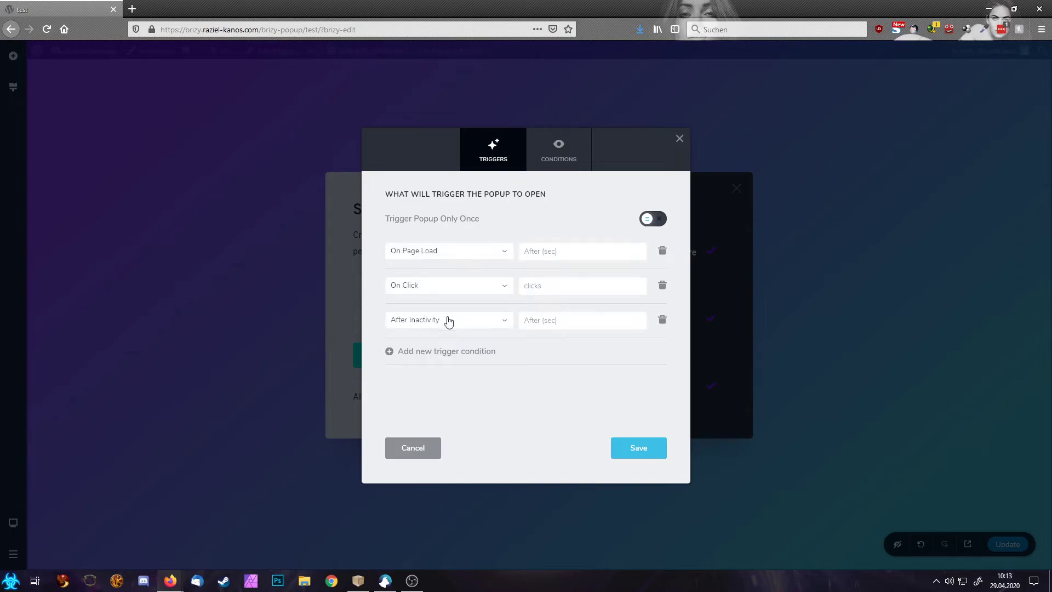
pyautogui.click(442, 355)
pyautogui.click(441, 385)
pyautogui.scroll(-2, 450, 395)
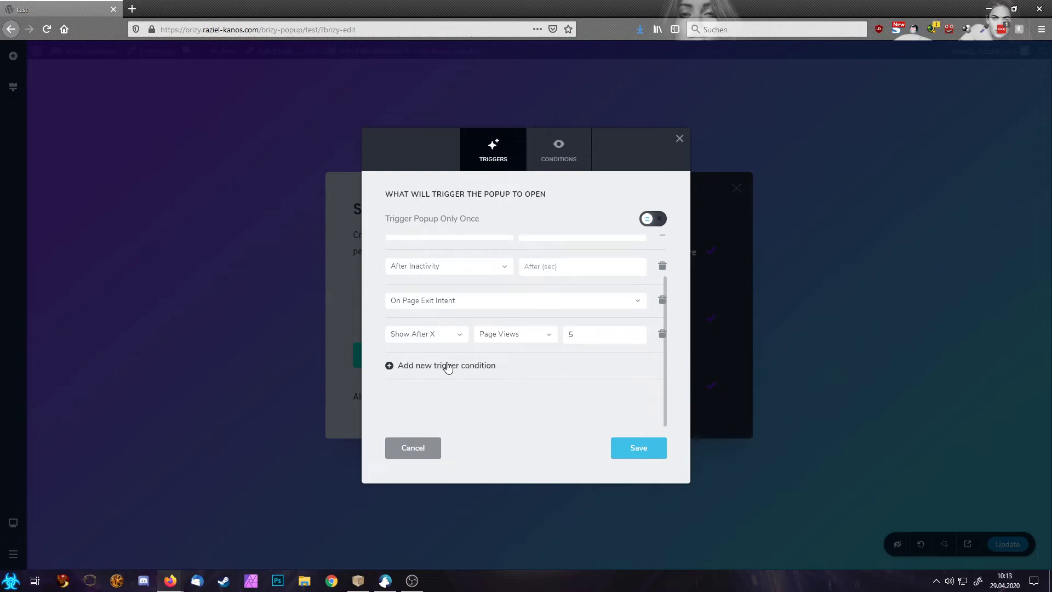
pyautogui.click(445, 365)
pyautogui.click(454, 400)
pyautogui.scroll(-2, 453, 404)
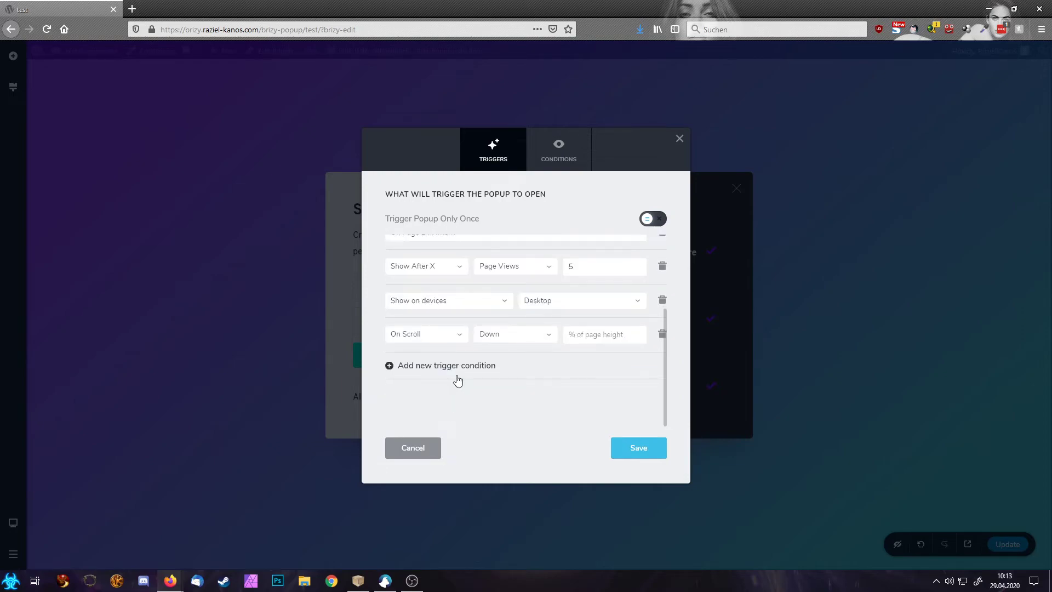
pyautogui.click(442, 366)
pyautogui.click(442, 400)
pyautogui.scroll(-2, 459, 419)
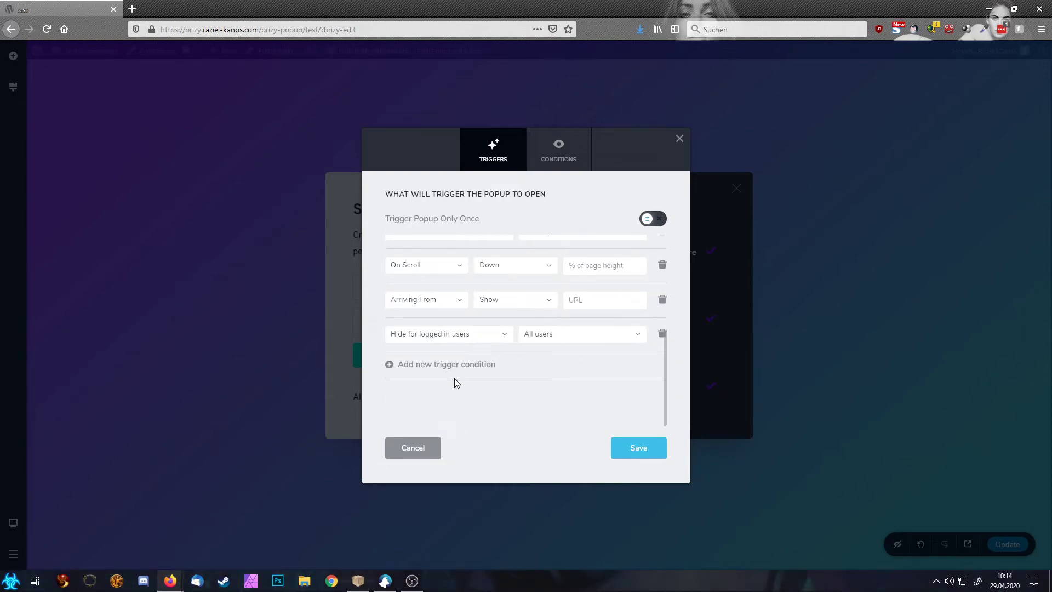
pyautogui.click(446, 366)
pyautogui.click(460, 403)
pyautogui.scroll(-2, 466, 406)
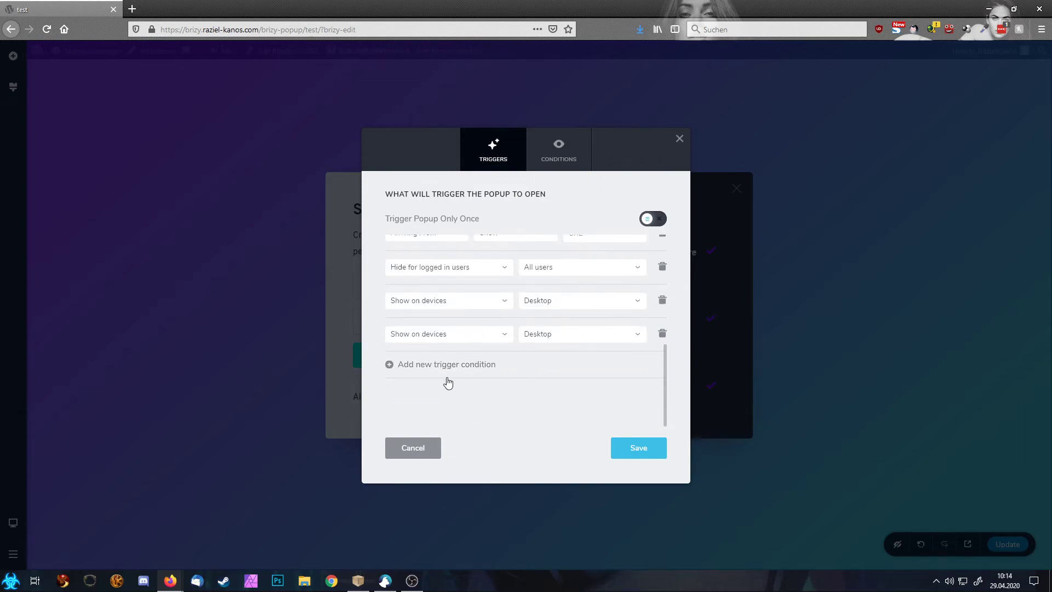
pyautogui.click(444, 373)
pyautogui.scroll(-2, 443, 378)
pyautogui.click(447, 380)
pyautogui.scroll(-2, 447, 383)
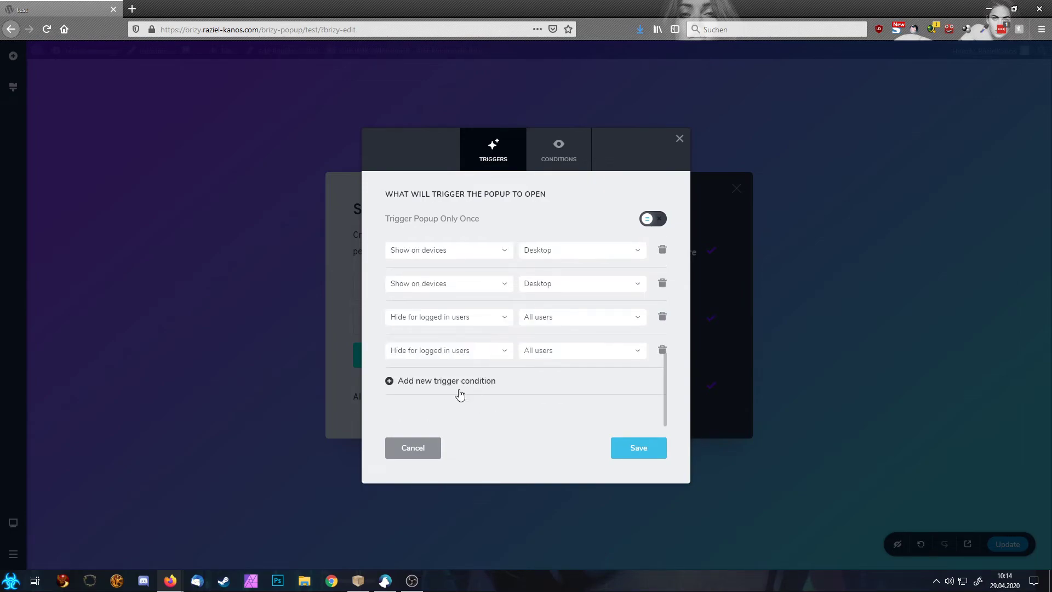
pyautogui.click(449, 382)
pyautogui.scroll(-2, 460, 392)
pyautogui.click(446, 381)
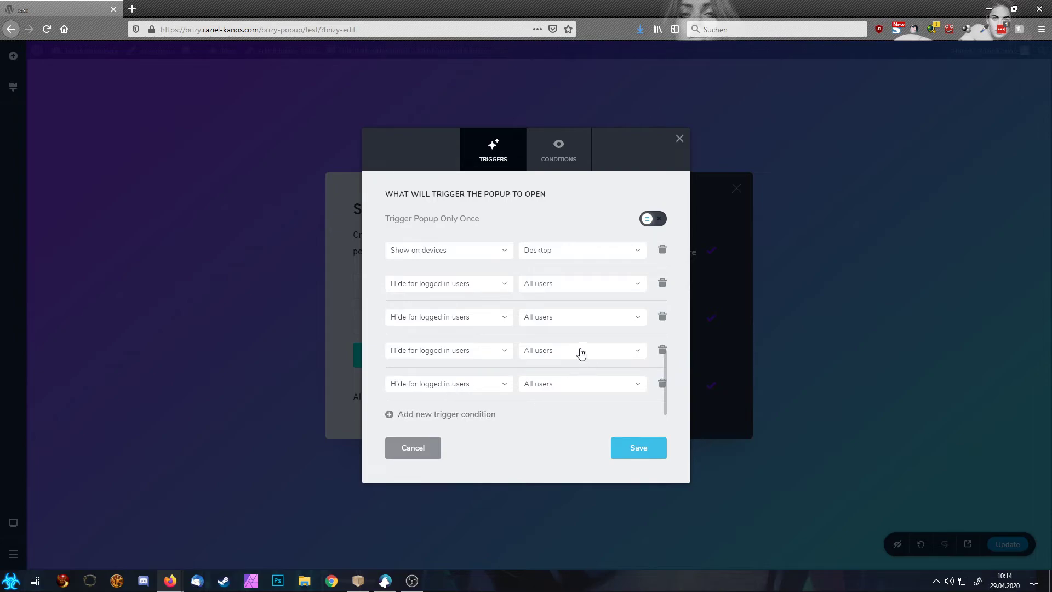
# Step: Make the last trigger row Arriving From and remove one Hide for logged in users row
pyautogui.click(440, 388)
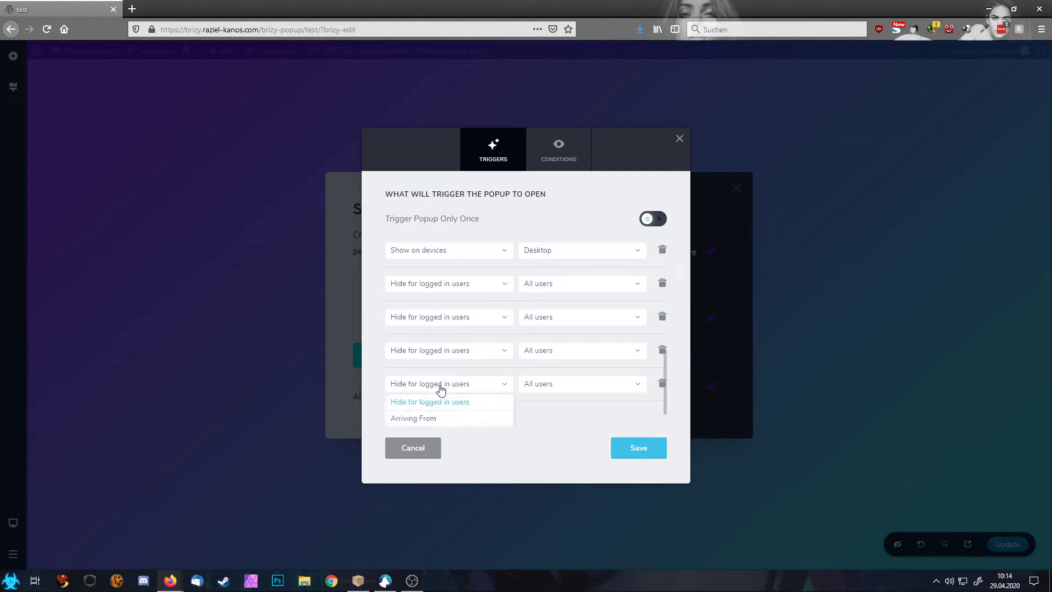
pyautogui.click(442, 418)
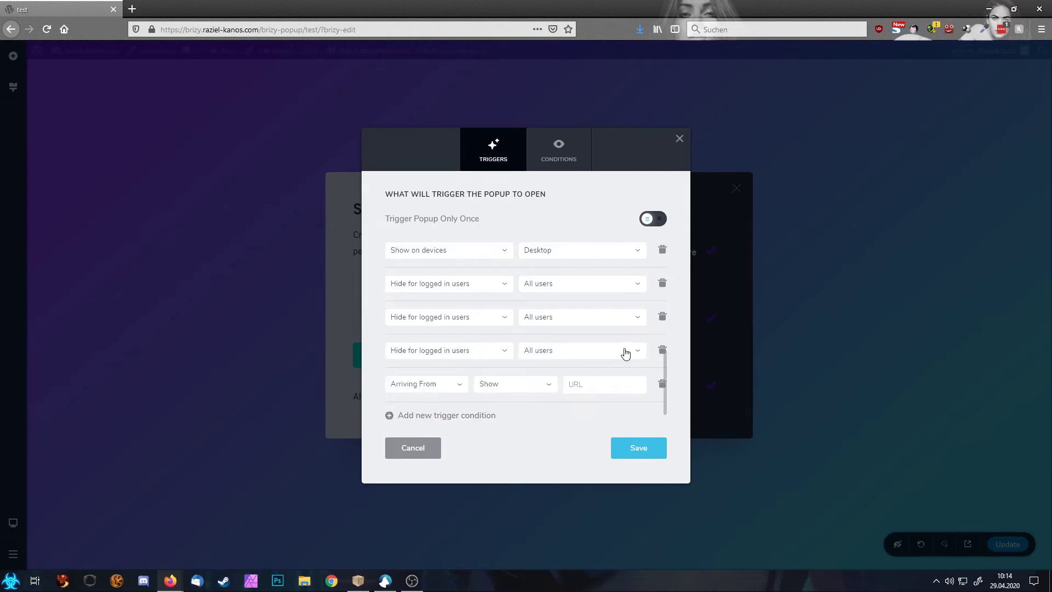
pyautogui.click(662, 350)
pyautogui.scroll(3, 657, 316)
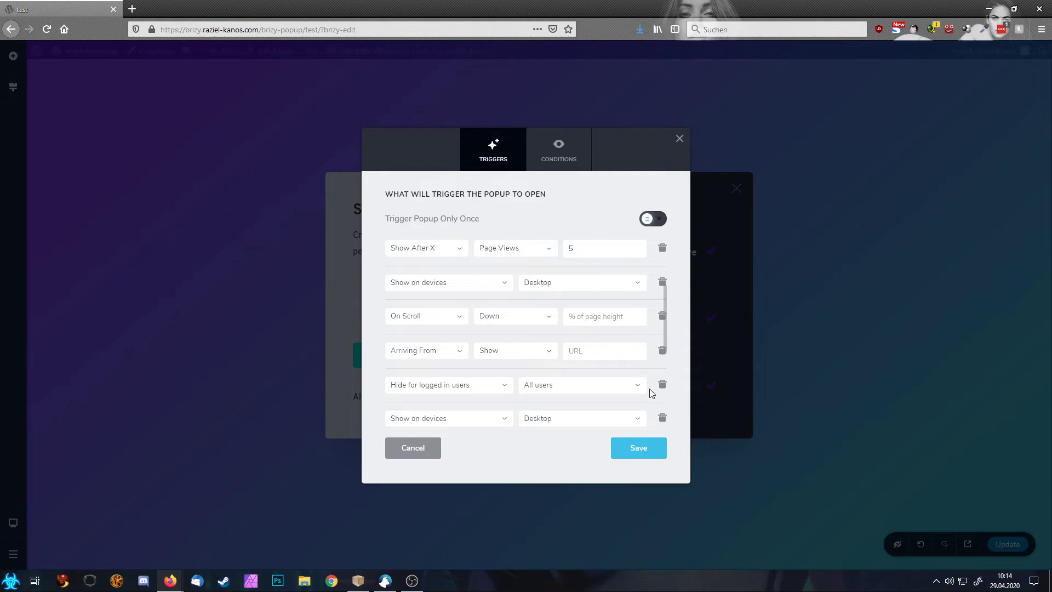
pyautogui.scroll(-2, 650, 393)
pyautogui.scroll(-3, 651, 393)
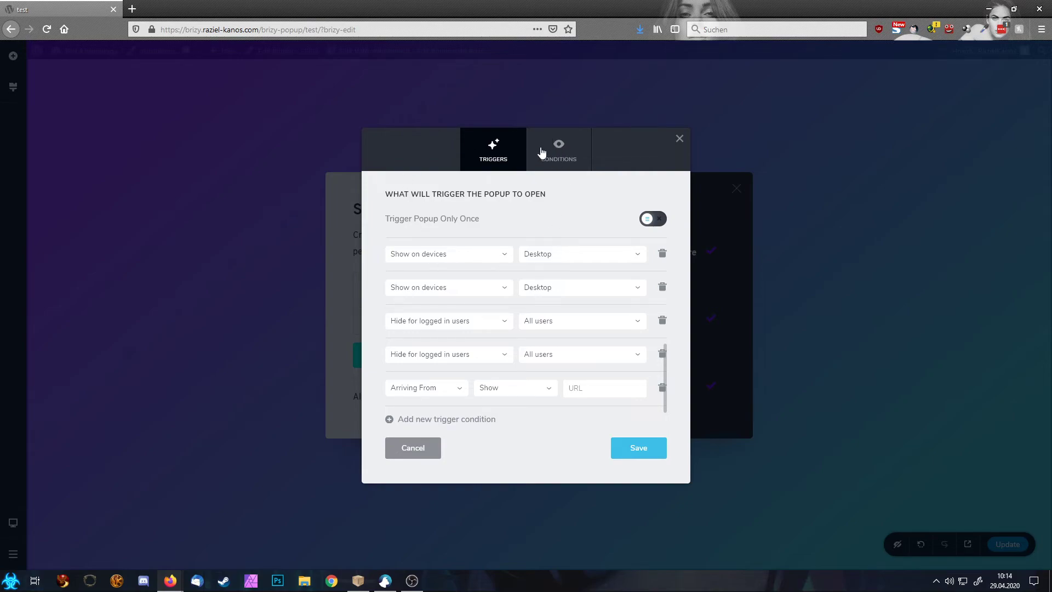
# Step: In the Conditions tab, try Posts, then Pages, as the Include content type
pyautogui.click(563, 159)
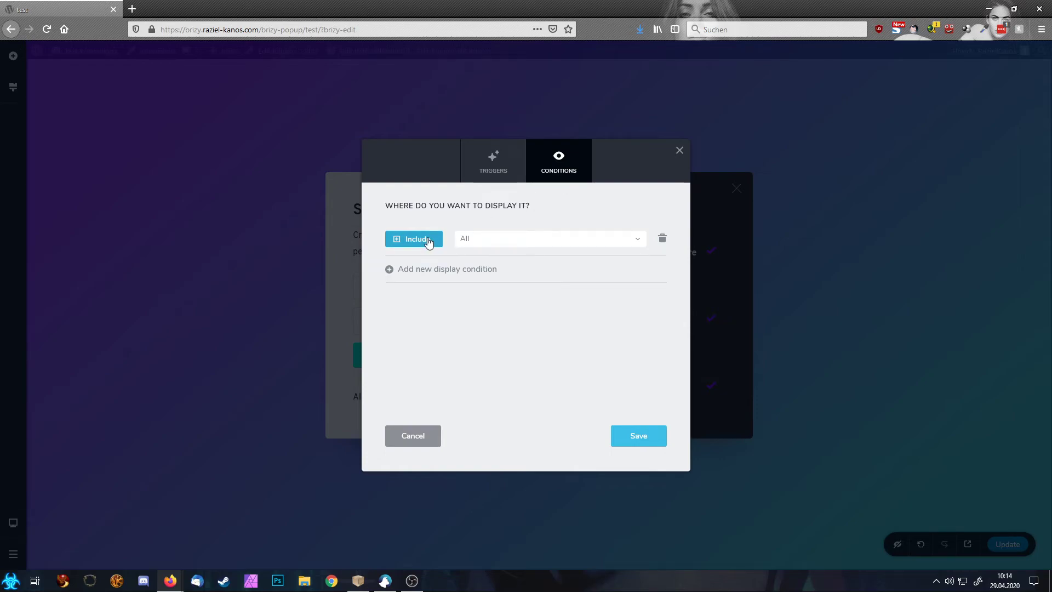
pyautogui.click(512, 243)
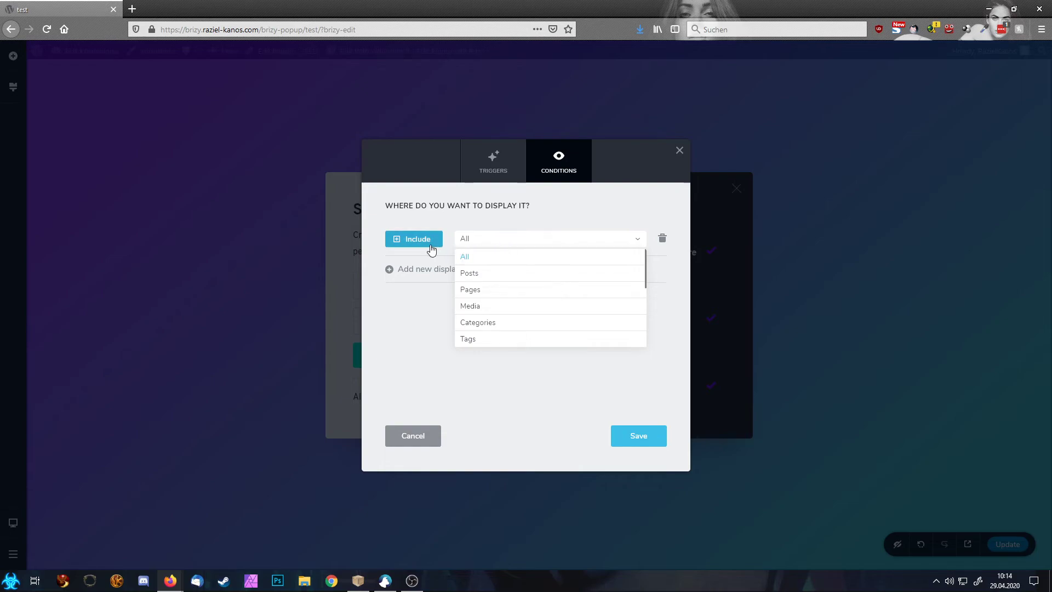
pyautogui.click(477, 280)
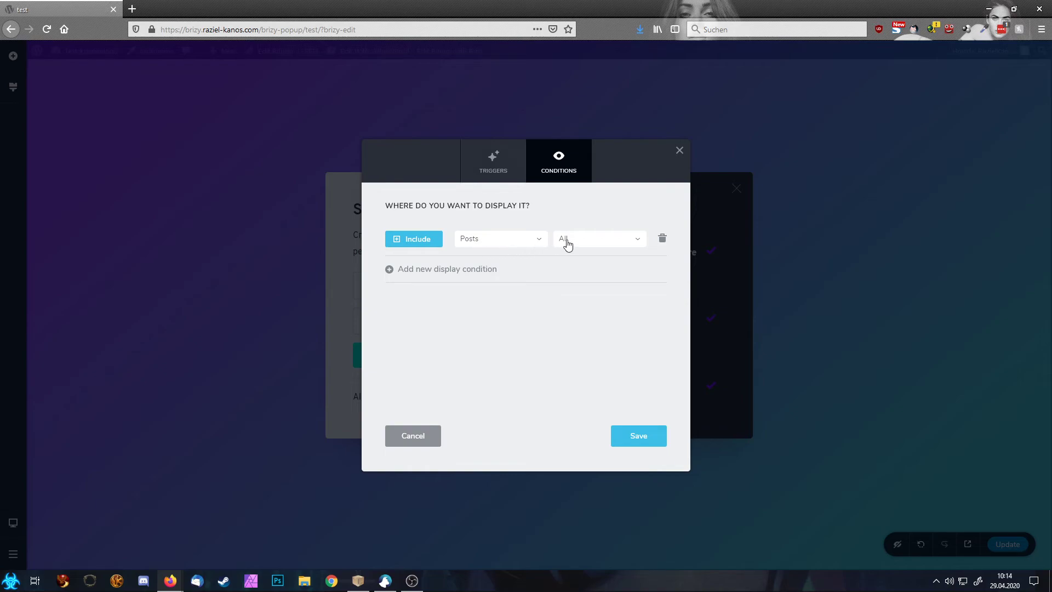
pyautogui.tripleClick(565, 239)
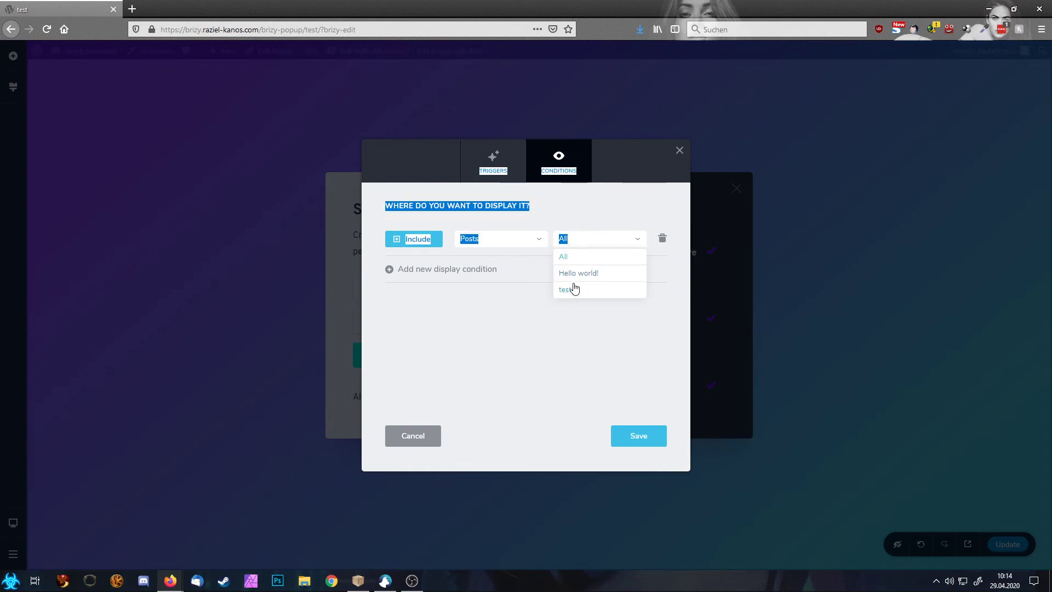
pyautogui.click(506, 238)
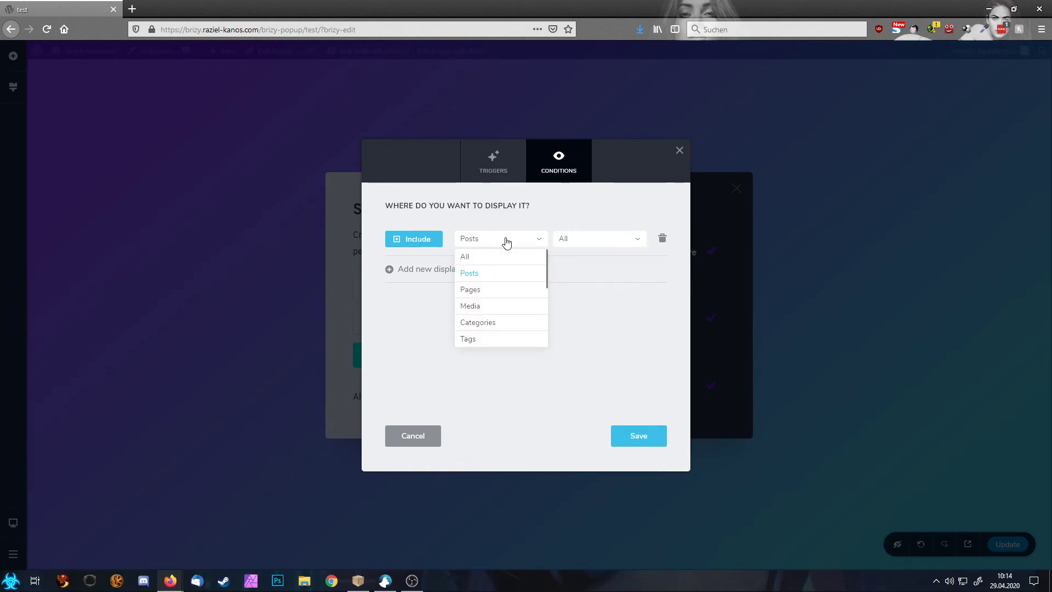
pyautogui.click(490, 289)
pyautogui.click(581, 240)
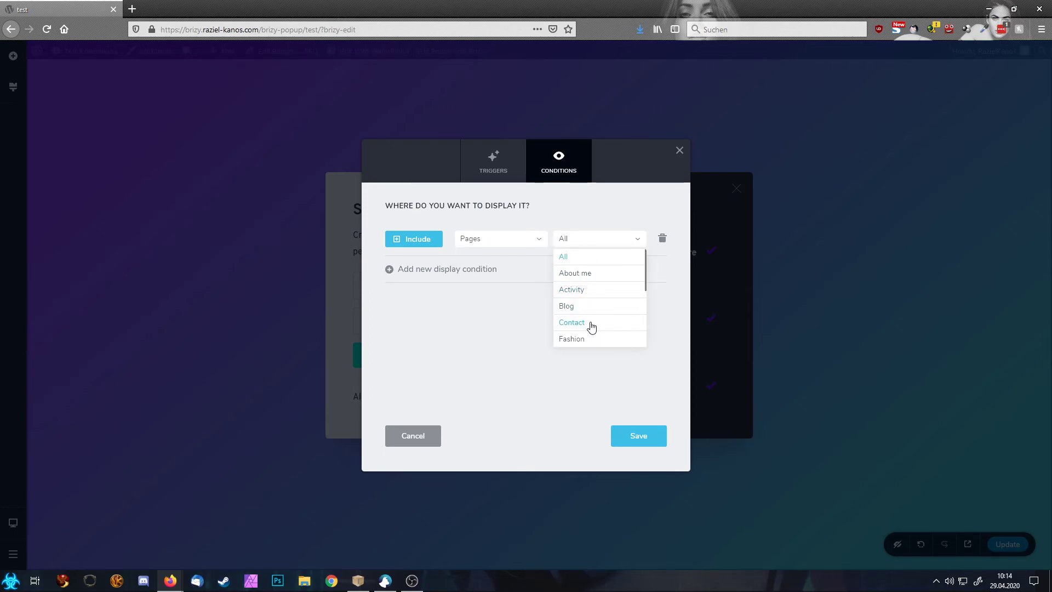
# Step: Try Media and Categories, then settle the Include condition on Tags with All
pyautogui.click(511, 242)
pyautogui.click(503, 306)
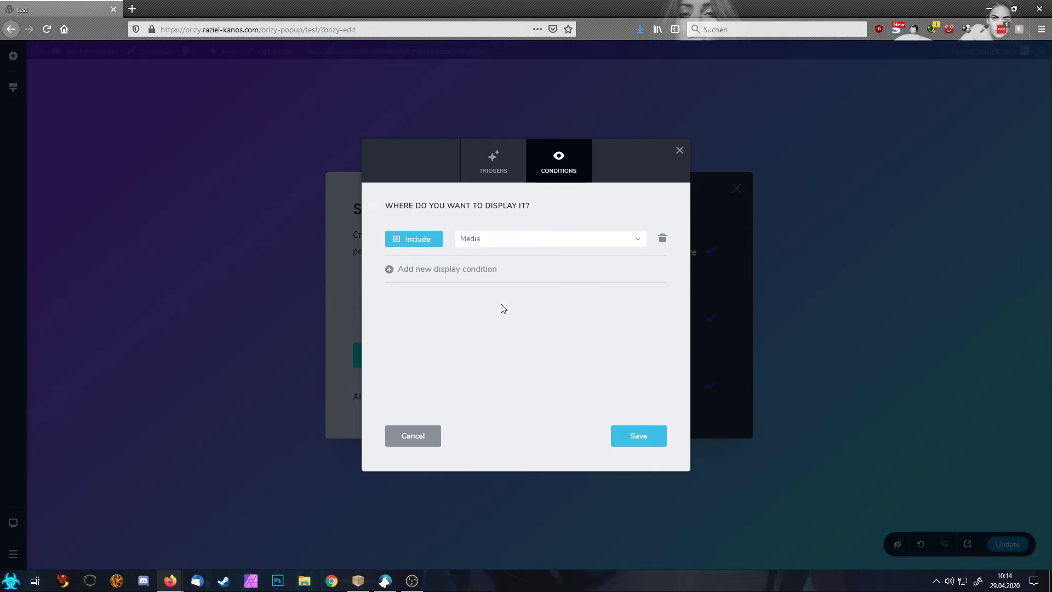
pyautogui.click(588, 237)
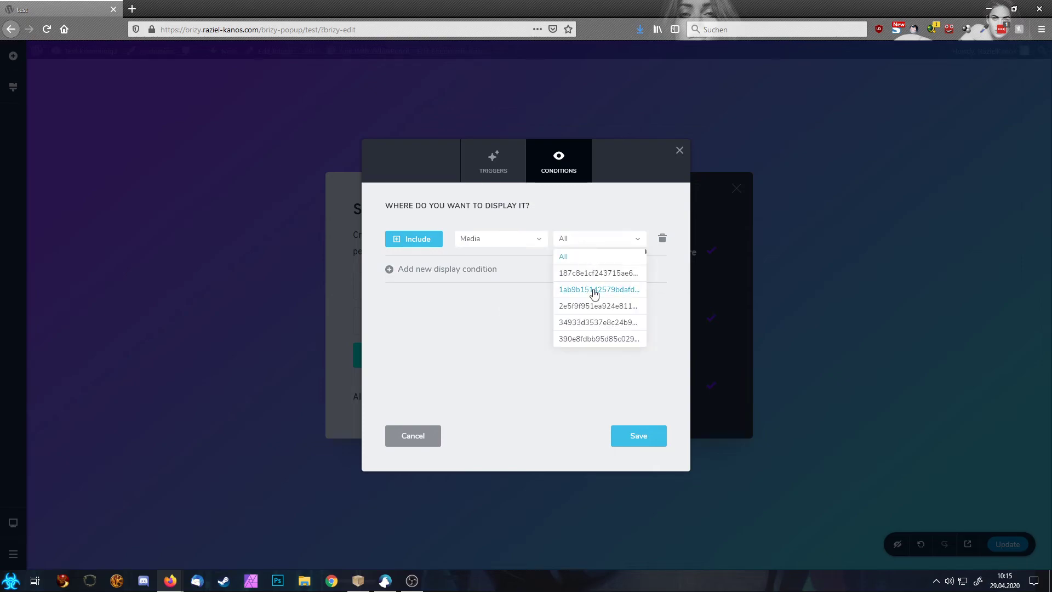
pyautogui.scroll(-3, 594, 323)
pyautogui.scroll(-6, 596, 328)
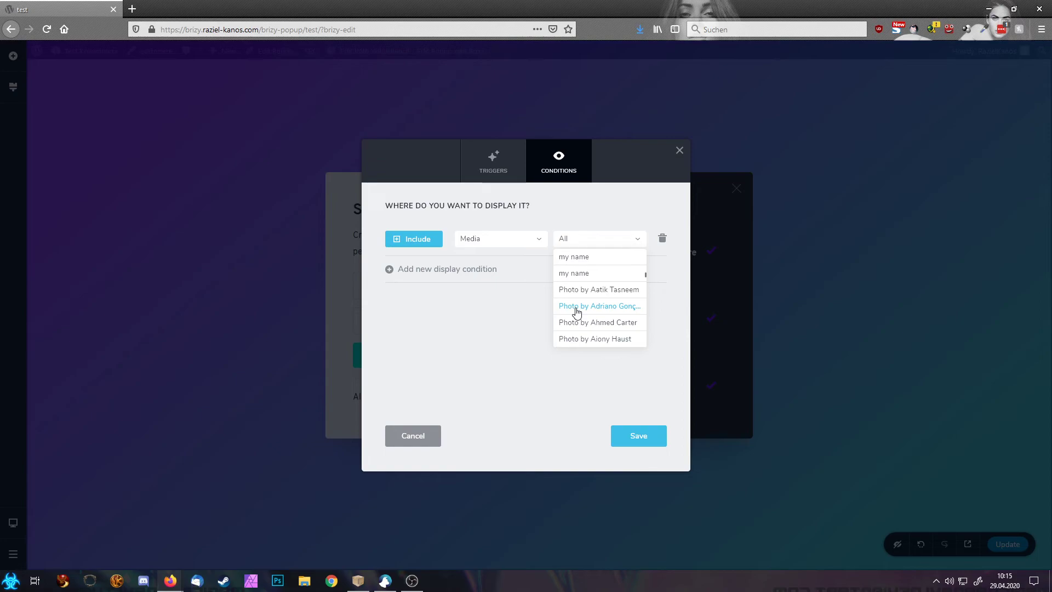
pyautogui.click(510, 240)
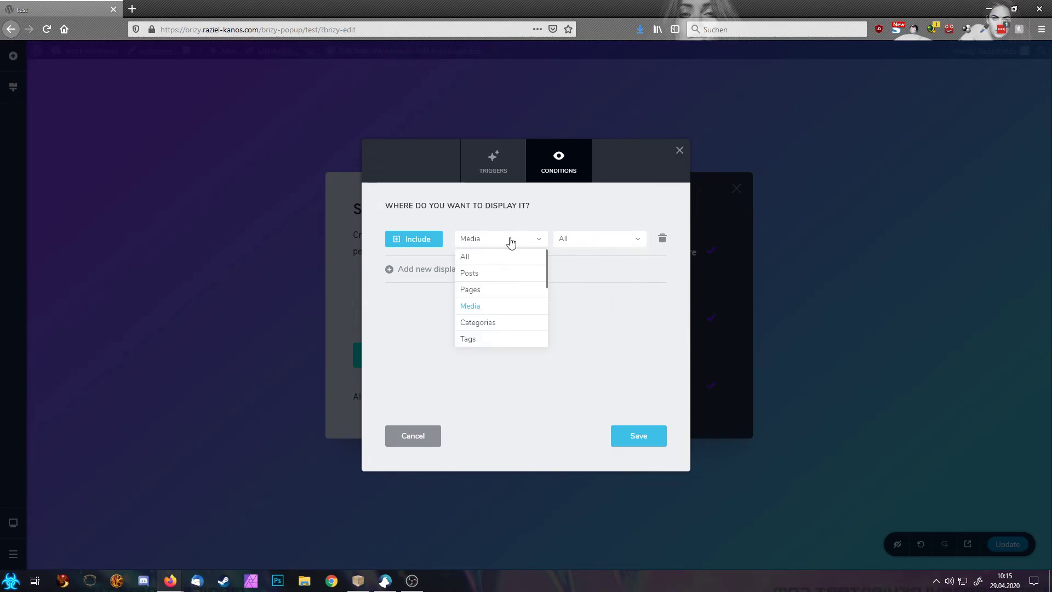
pyautogui.click(504, 323)
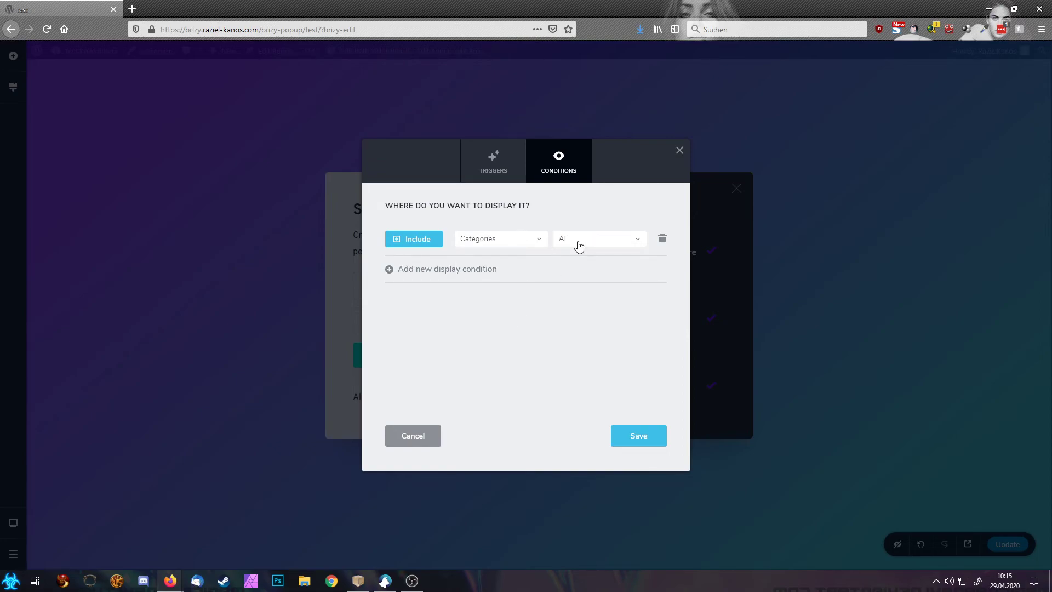
pyautogui.click(575, 241)
pyautogui.click(512, 241)
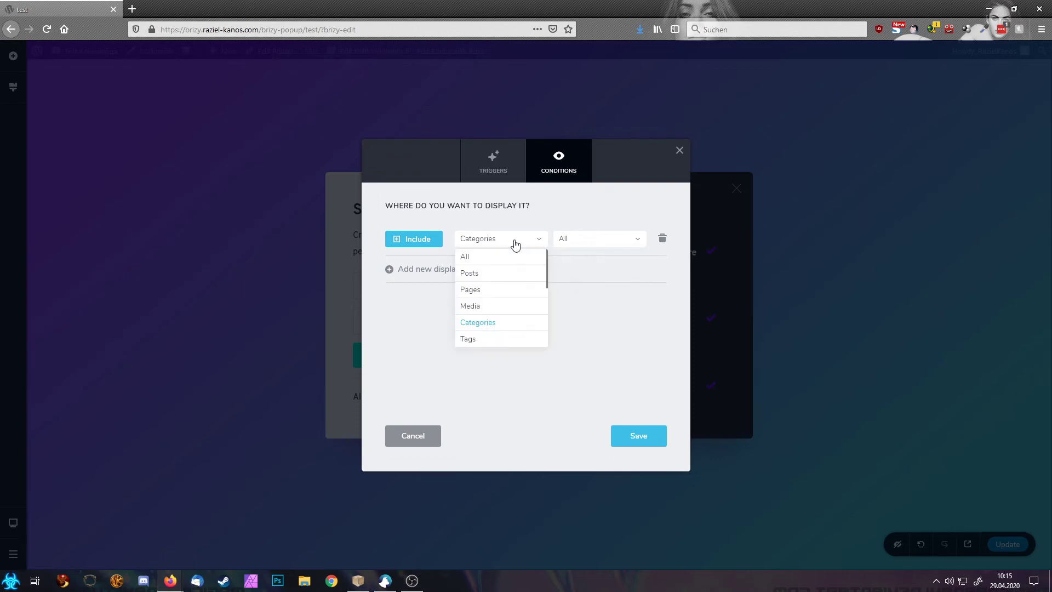
pyautogui.click(491, 337)
pyautogui.click(521, 241)
pyautogui.scroll(-4, 523, 324)
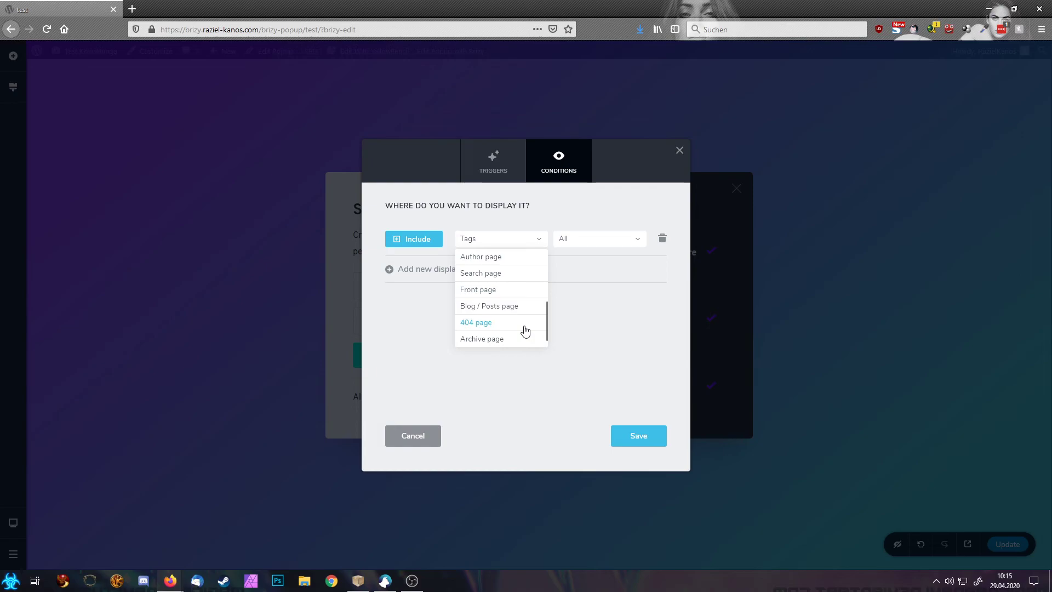
# Step: Add an Exclude condition, delete the Include Tags row, and add an Include All rule
pyautogui.click(416, 279)
pyautogui.click(422, 276)
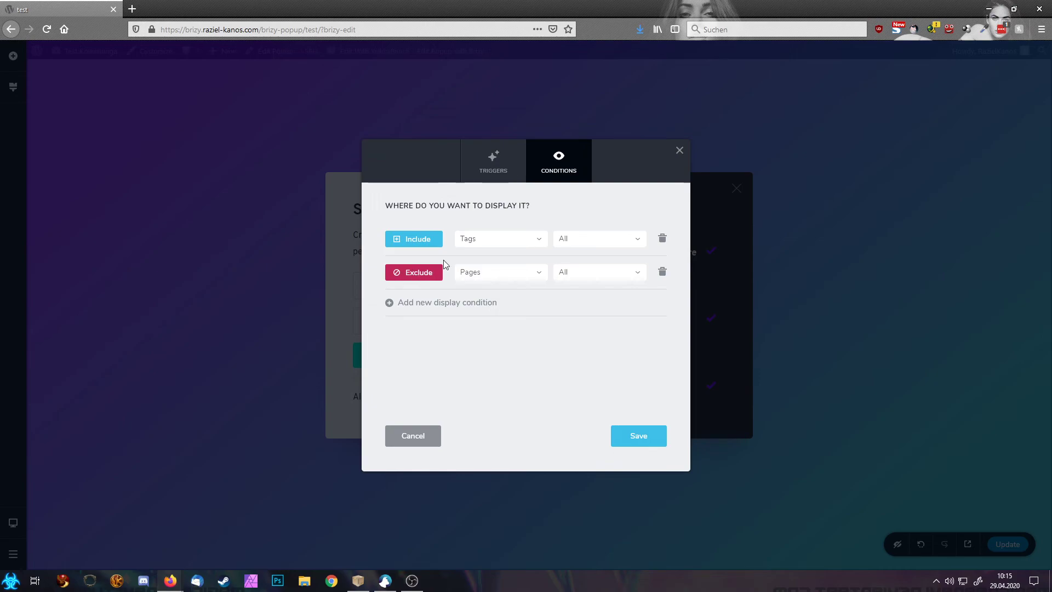
pyautogui.click(663, 238)
pyautogui.click(452, 271)
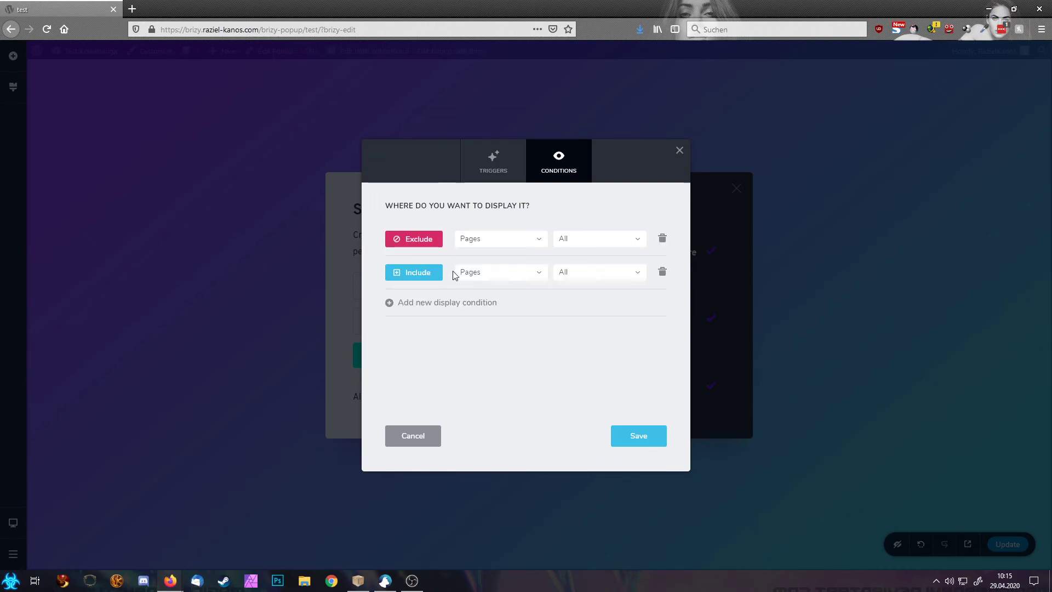
pyautogui.click(481, 275)
pyautogui.click(484, 285)
# Step: Set the Exclude rule to the About me page, then change it to Media item icon_512
pyautogui.click(565, 241)
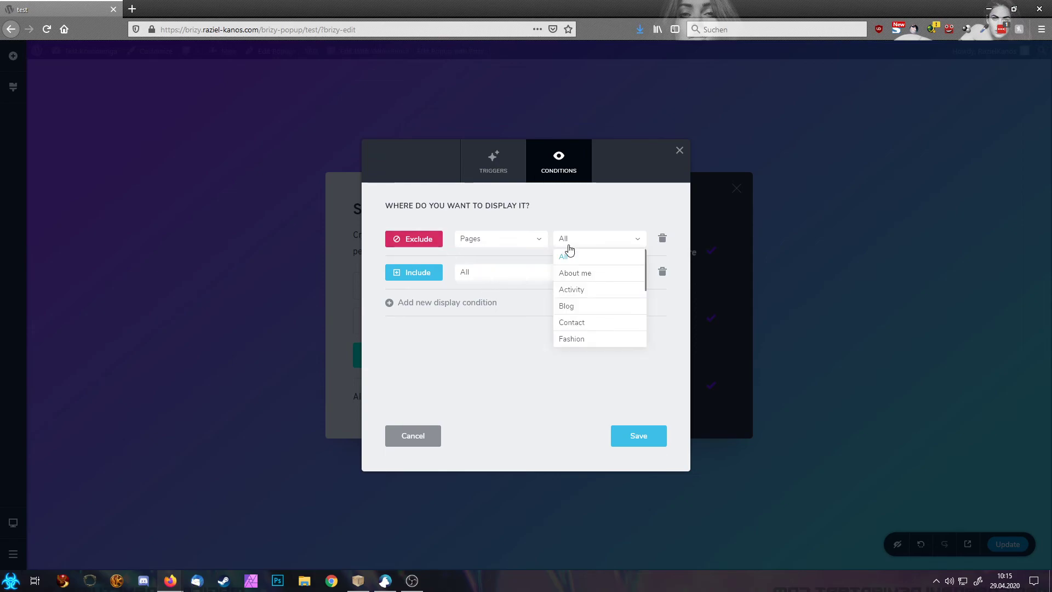
pyautogui.click(578, 273)
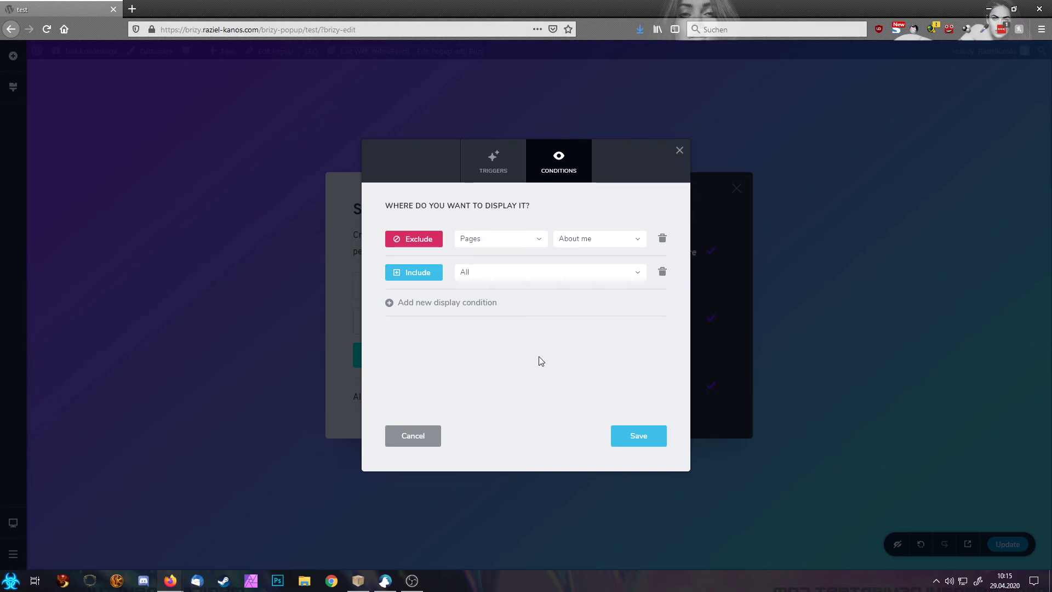
pyautogui.click(489, 240)
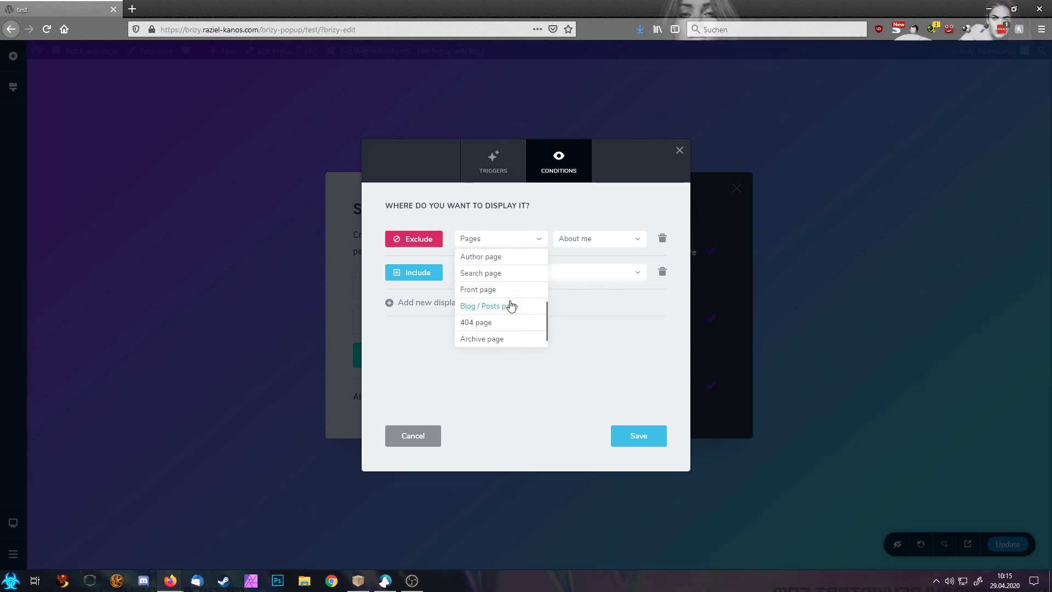
pyautogui.scroll(5, 510, 305)
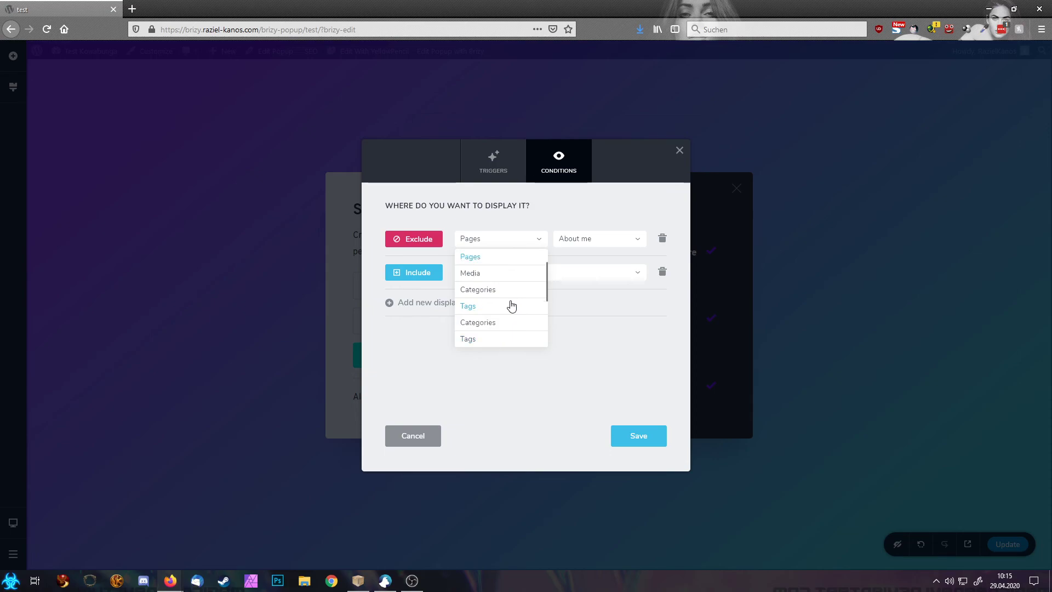
pyautogui.click(492, 273)
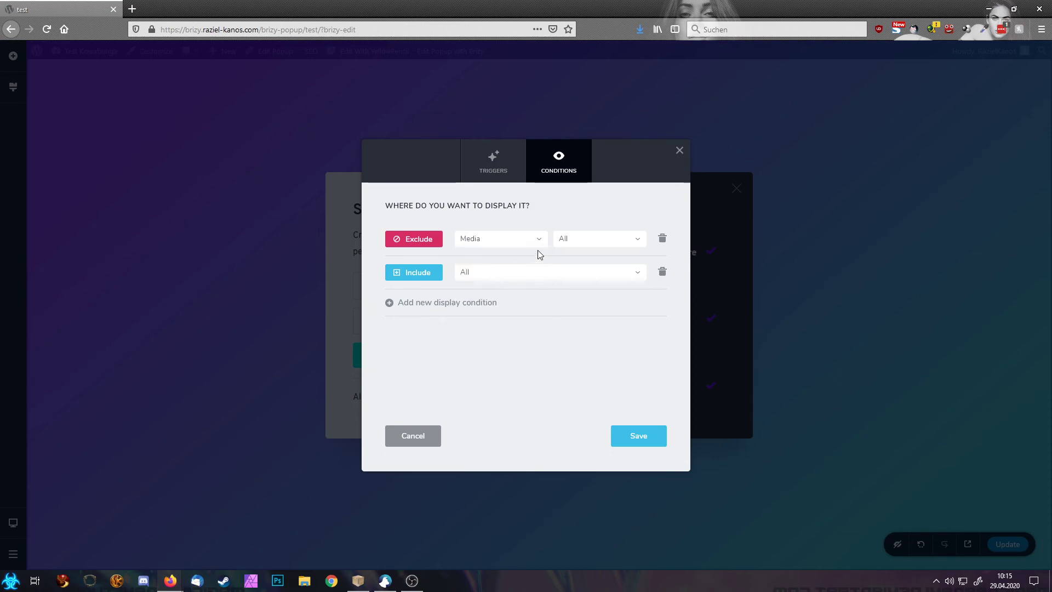
pyautogui.click(581, 241)
pyautogui.scroll(-3, 602, 322)
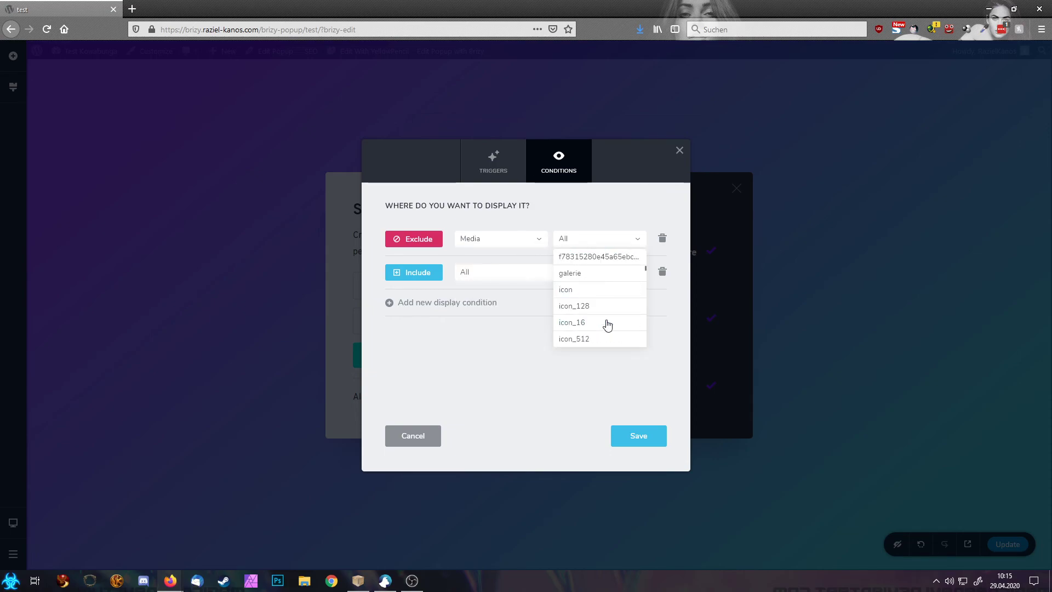
pyautogui.click(585, 311)
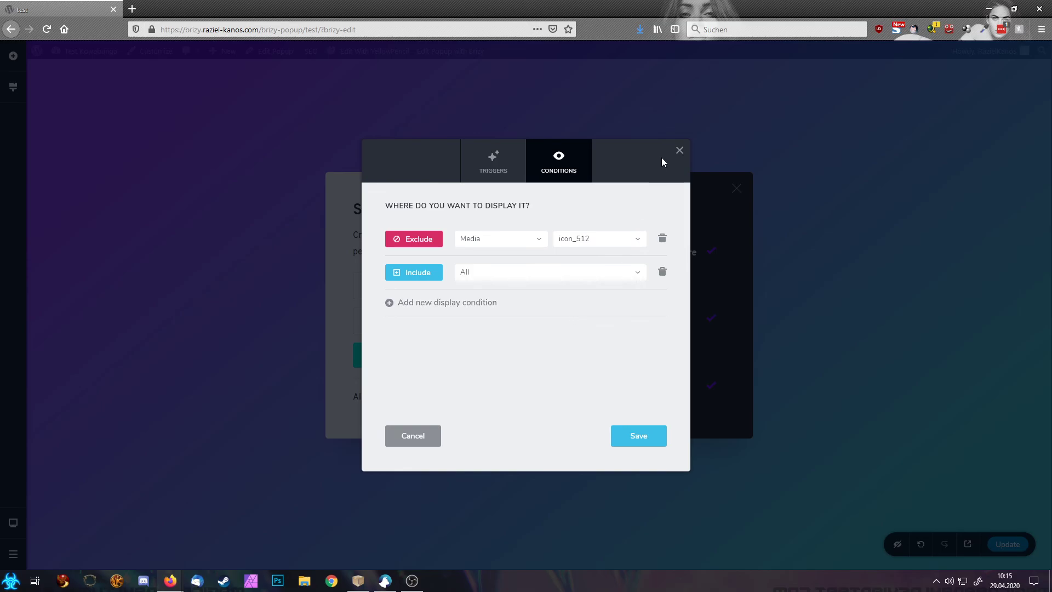
# Step: Close the popup display settings to return to the Sign Up Now popup
pyautogui.click(679, 152)
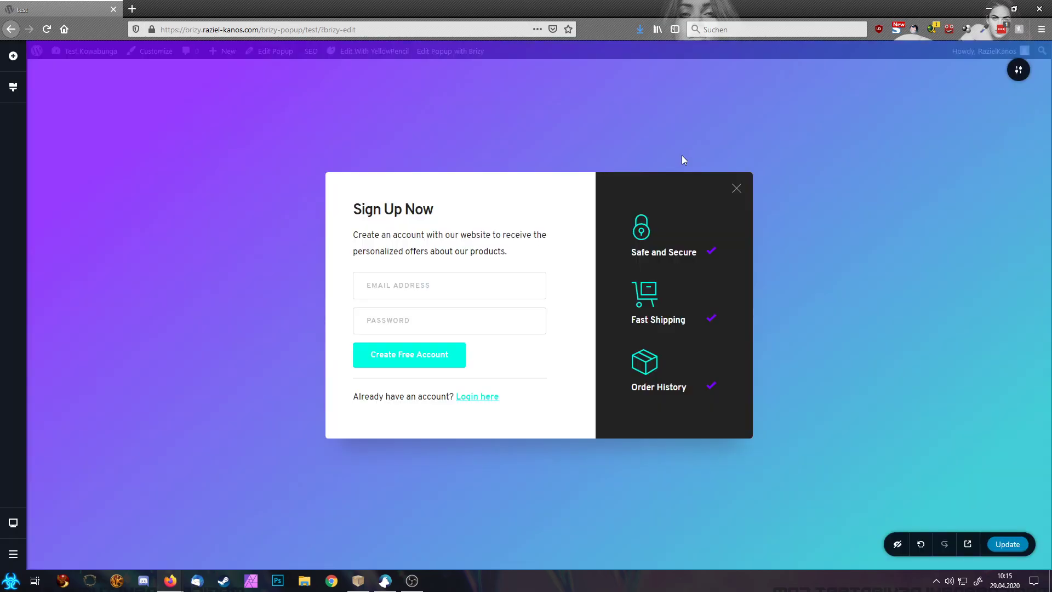